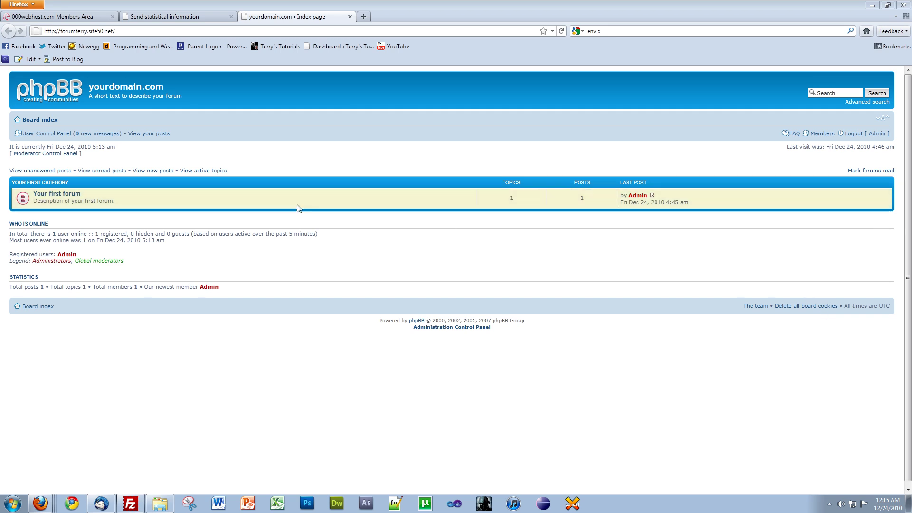
Open the server's public_html folder in FileZilla, then return to the phpBB board in Firefox
left_click(130, 504)
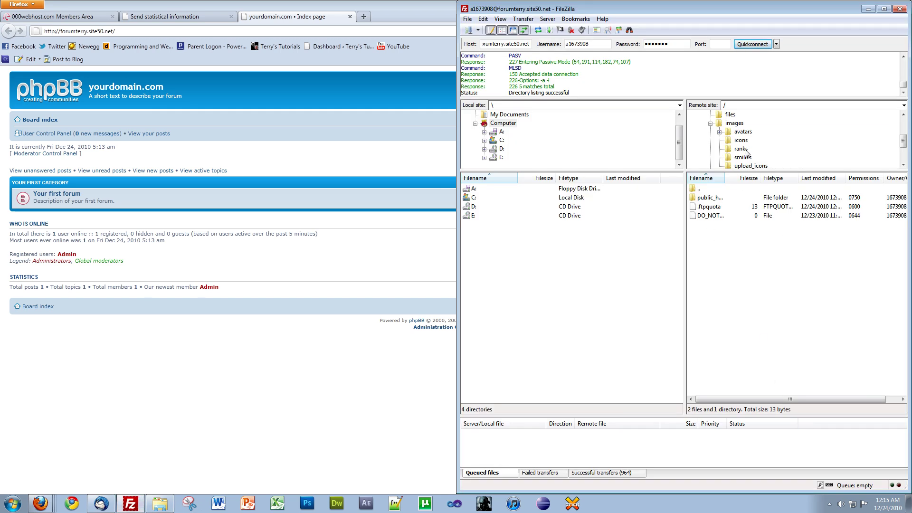
scroll(735, 144, "up", 2)
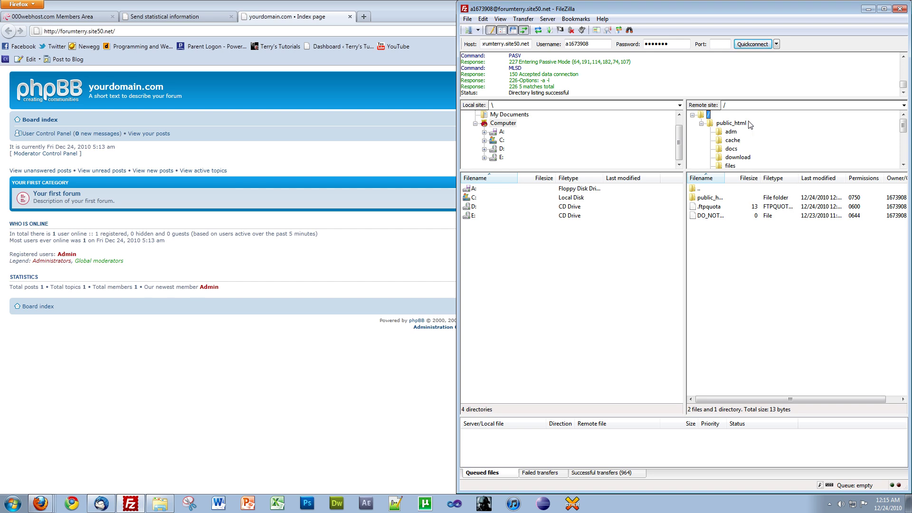
left_click(744, 123)
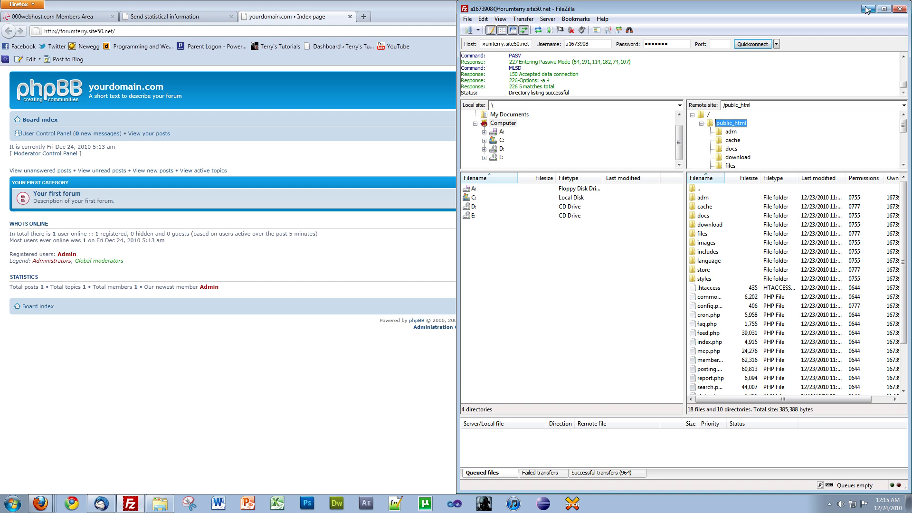
left_click(309, 350)
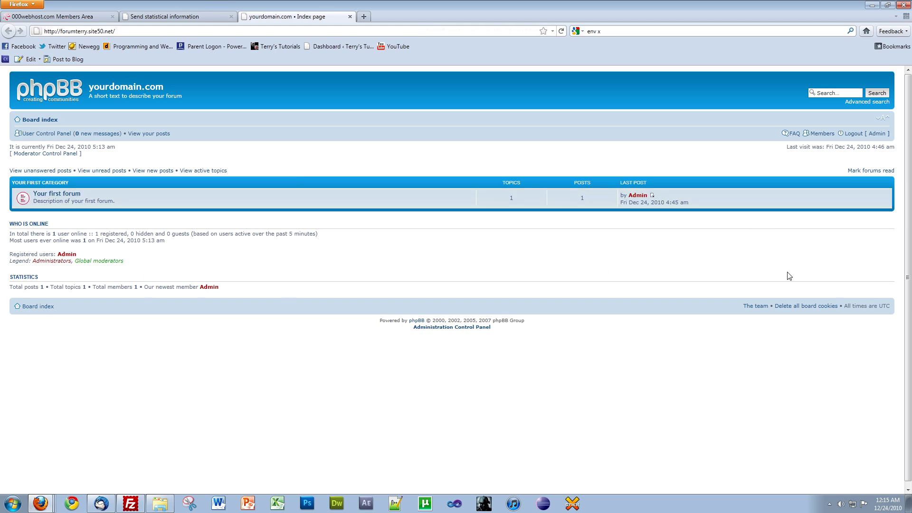
In ACP Manage forums, delete 'Your first category' choosing Delete subforums and posts
left_click(480, 327)
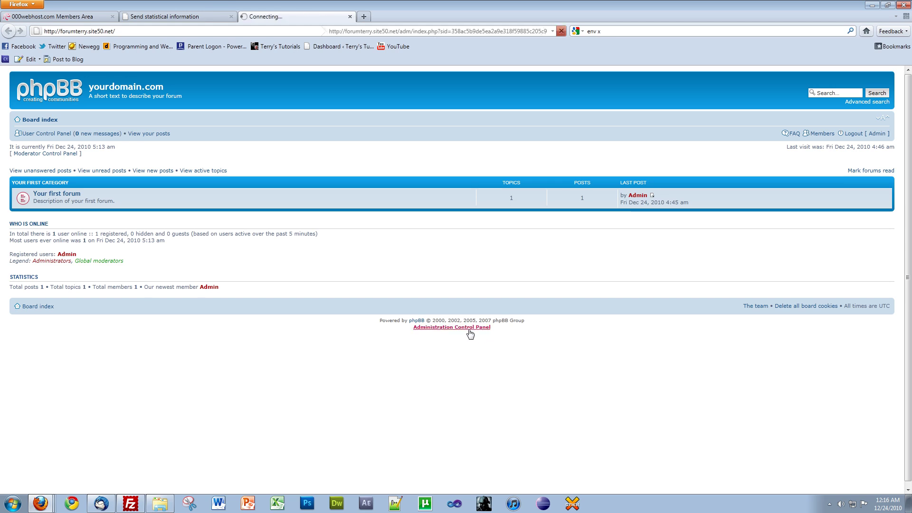
left_click(180, 16)
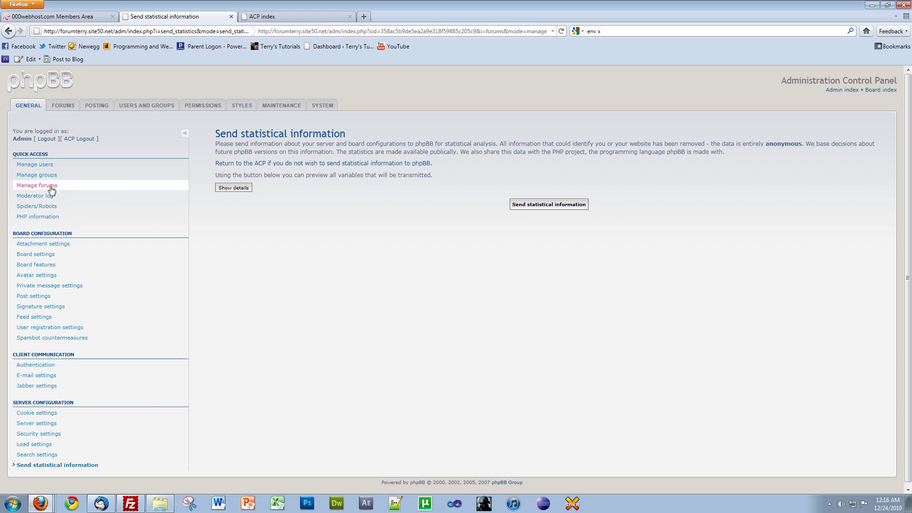
left_click(48, 186)
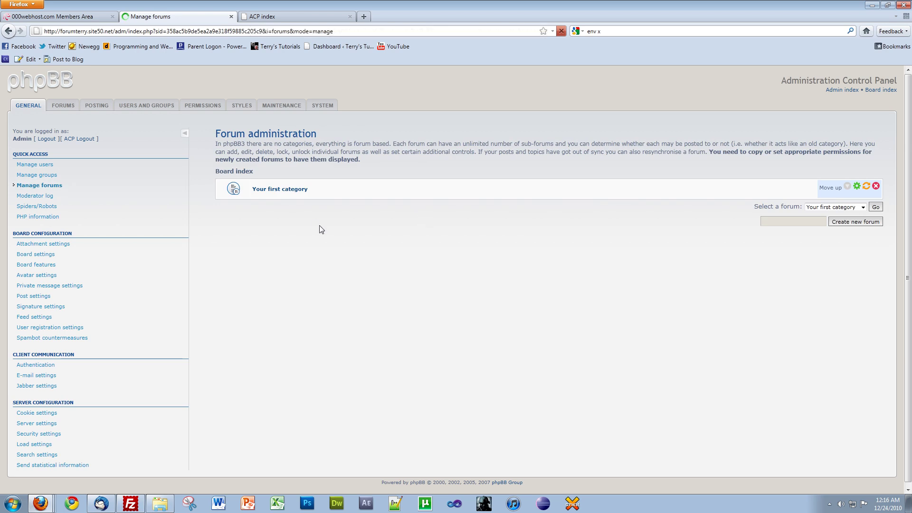
left_click(876, 188)
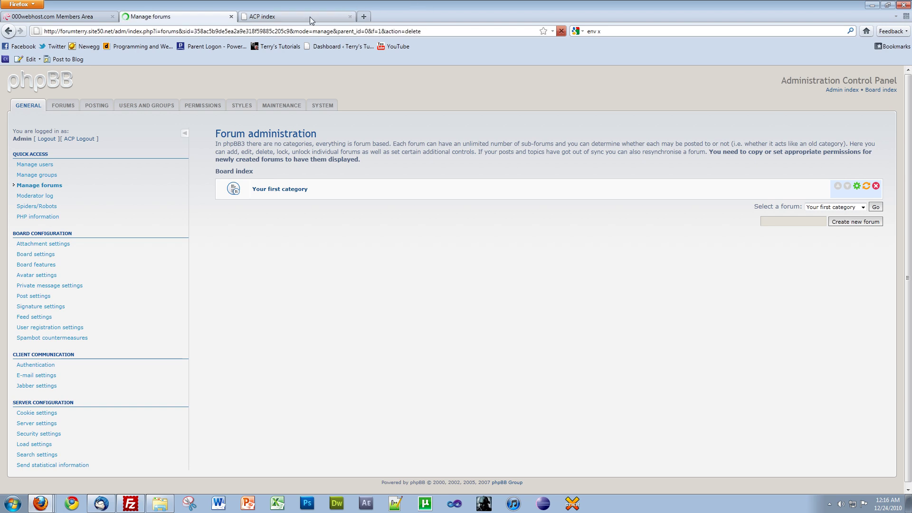
left_click(284, 8)
left_click(204, 19)
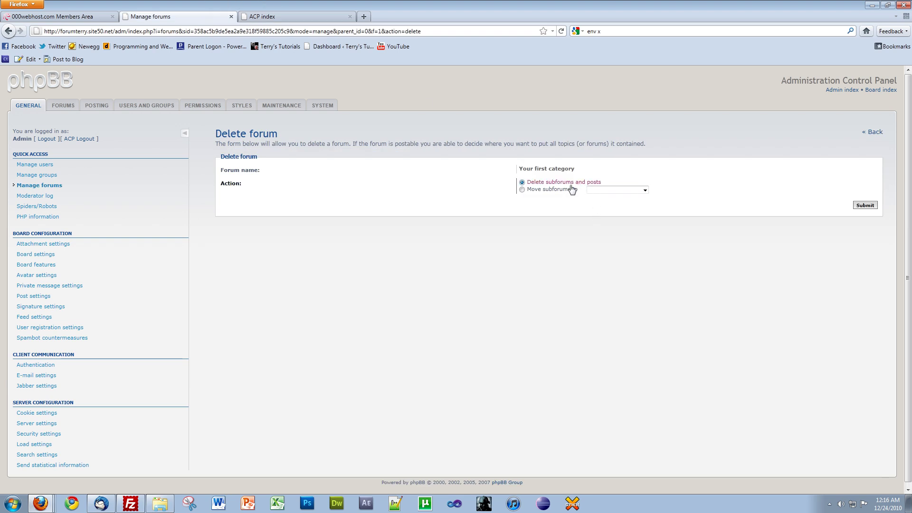
left_click(862, 205)
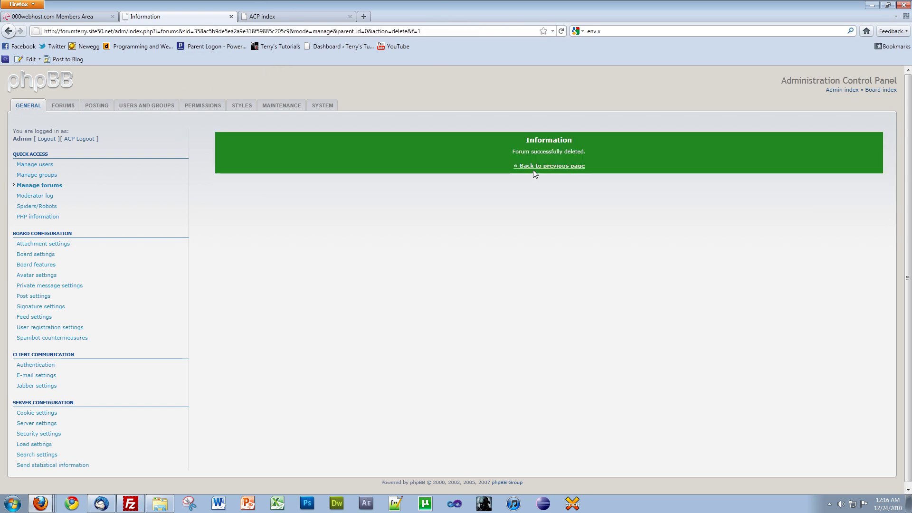
left_click(533, 166)
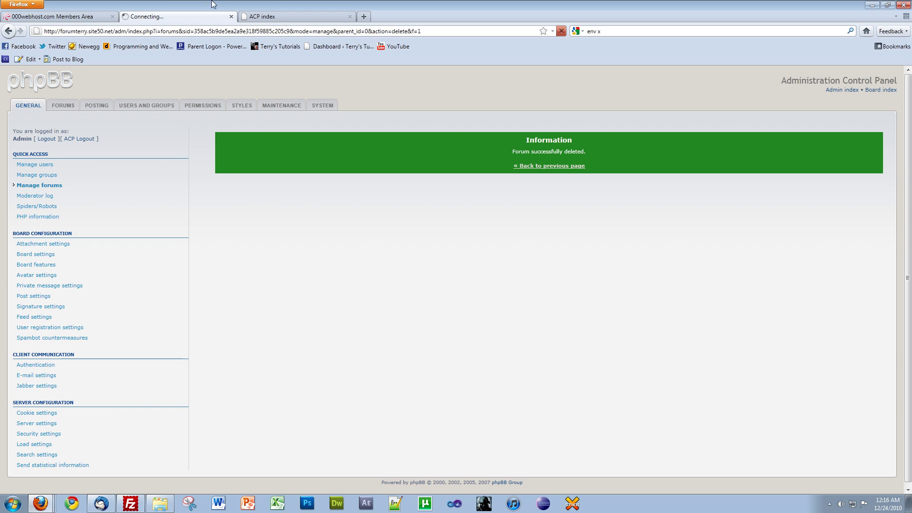
Confirm the board index is empty, then enter 'YouTube' as a new forum name in Manage forums
left_click(273, 14)
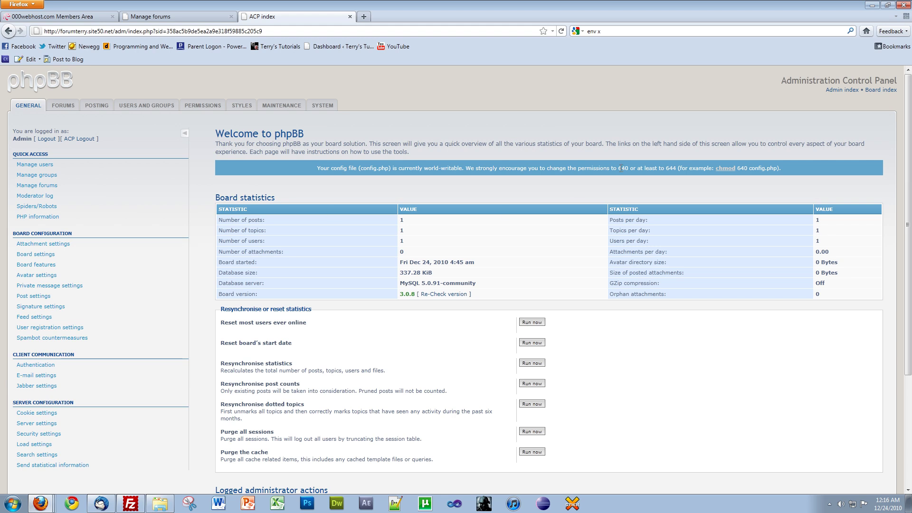
left_click(882, 90)
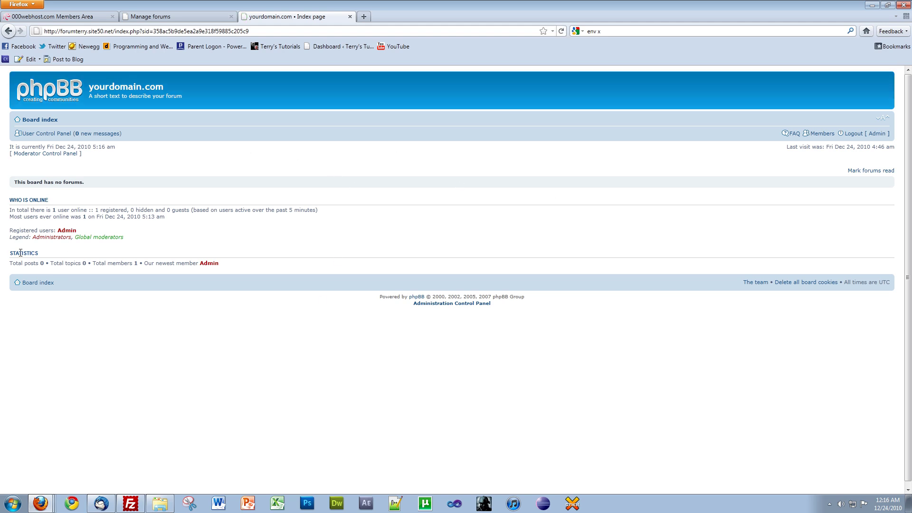
left_click(135, 16)
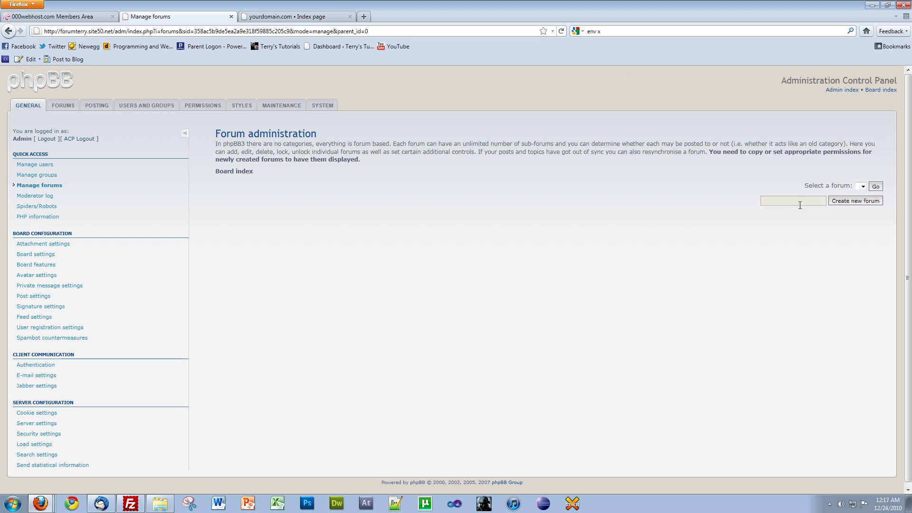
left_click(775, 204)
type("YouTube")
Make YouTube a category with no parent and description 'YouTube Tutorial.'
left_click(863, 203)
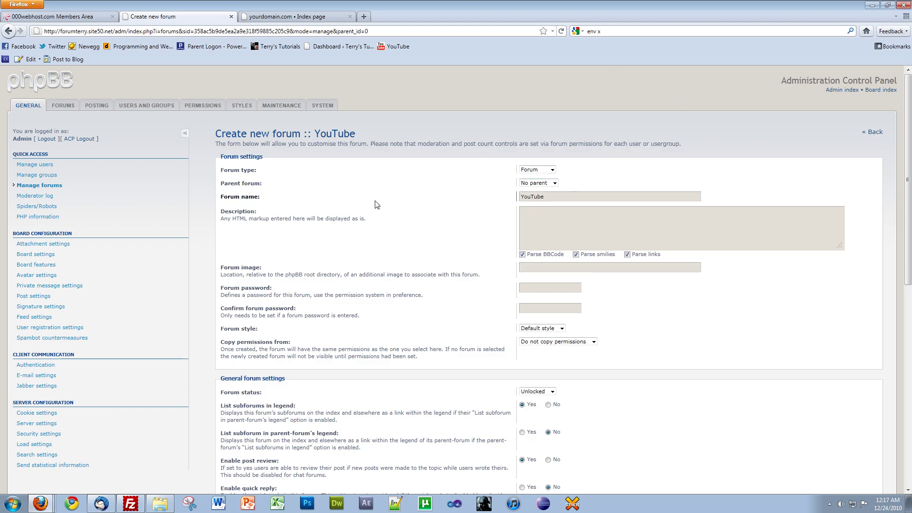
left_click(537, 170)
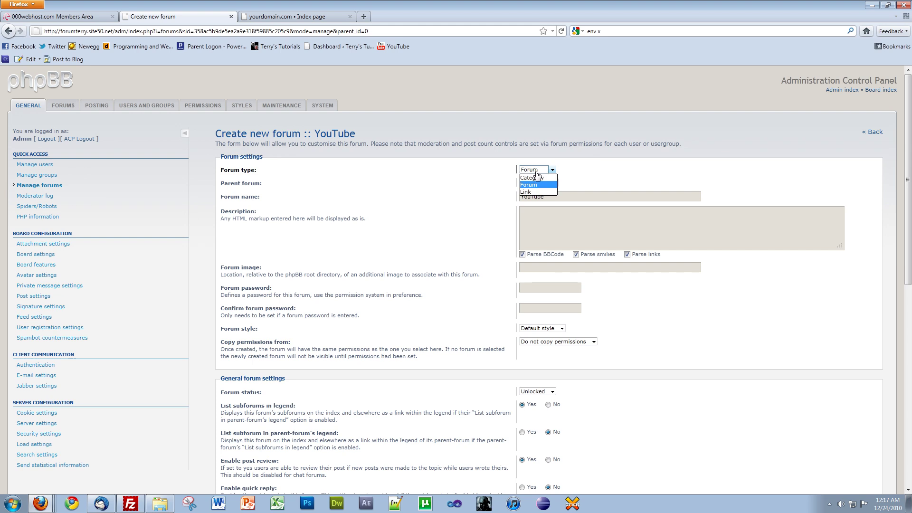
left_click(539, 184)
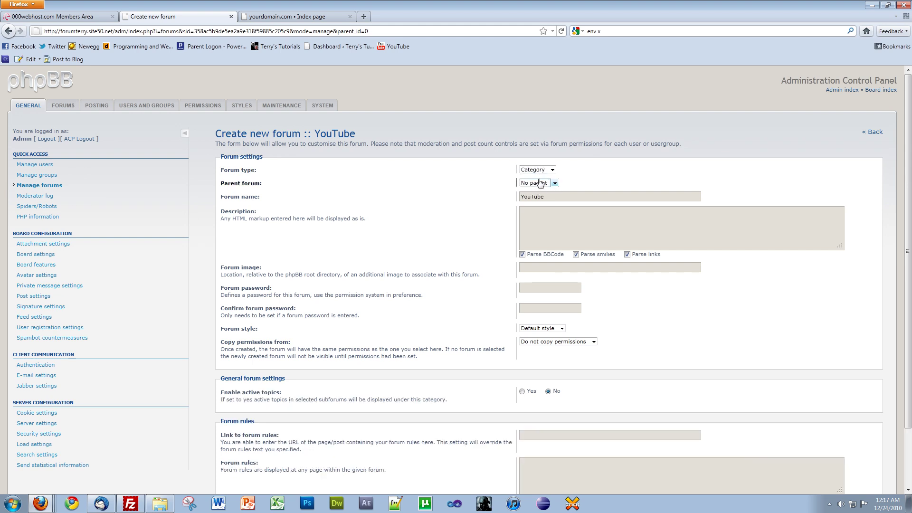
left_click(540, 185)
left_click(541, 189)
left_click(525, 210)
type("Yo")
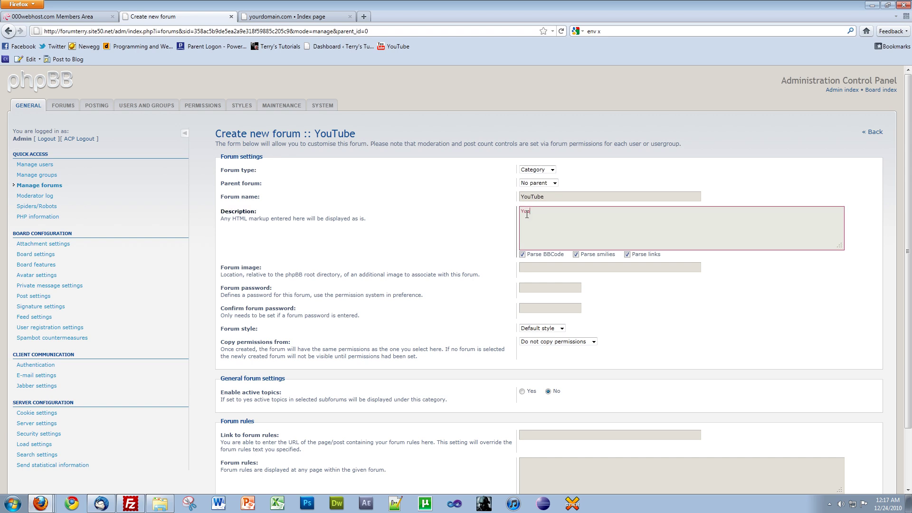
type("uTube T")
type("utorial.")
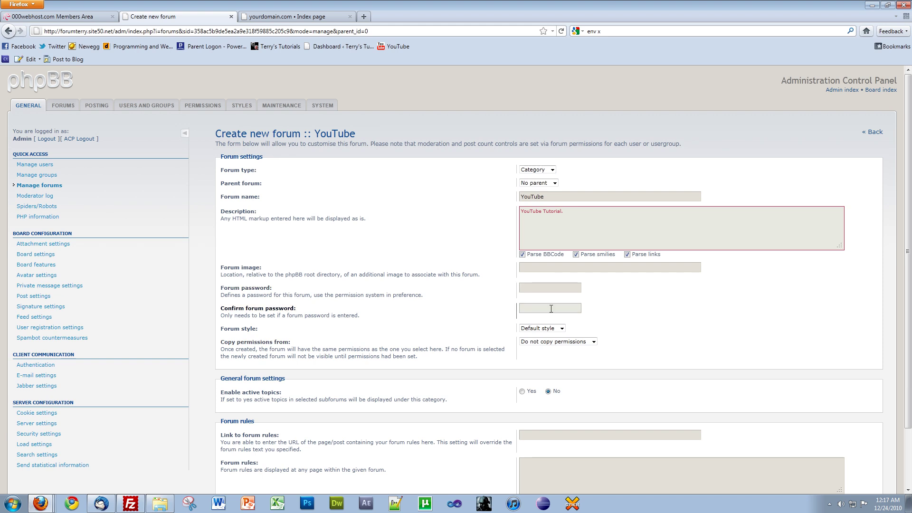
Keep no permission copying and the default style, and submit the YouTube category
left_click(556, 343)
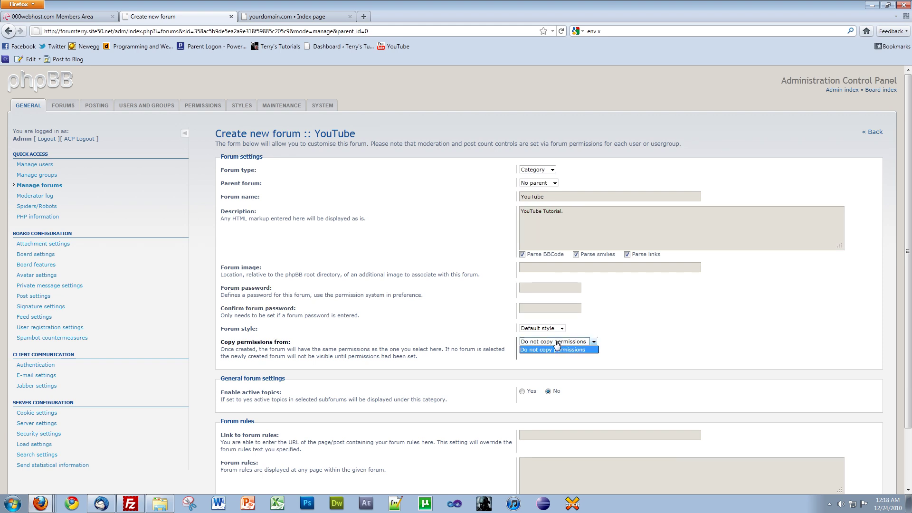
left_click(556, 343)
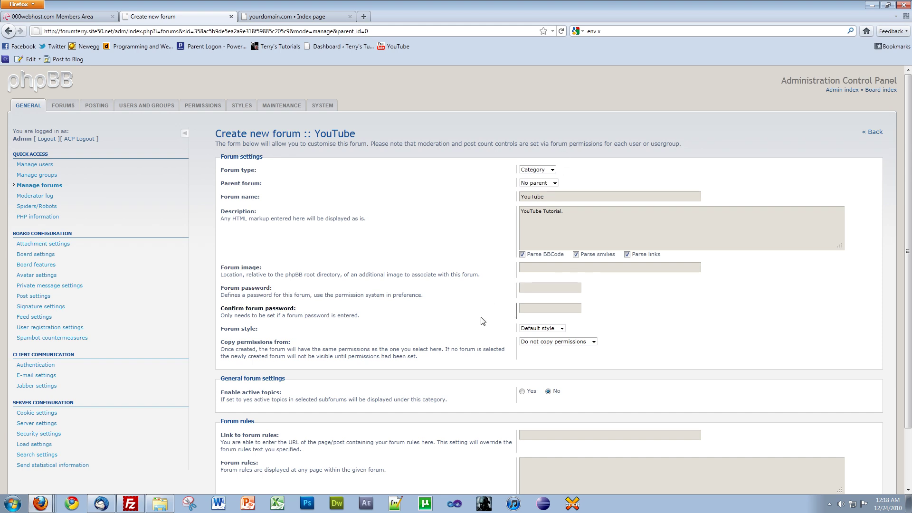
scroll(483, 319, "down", 3)
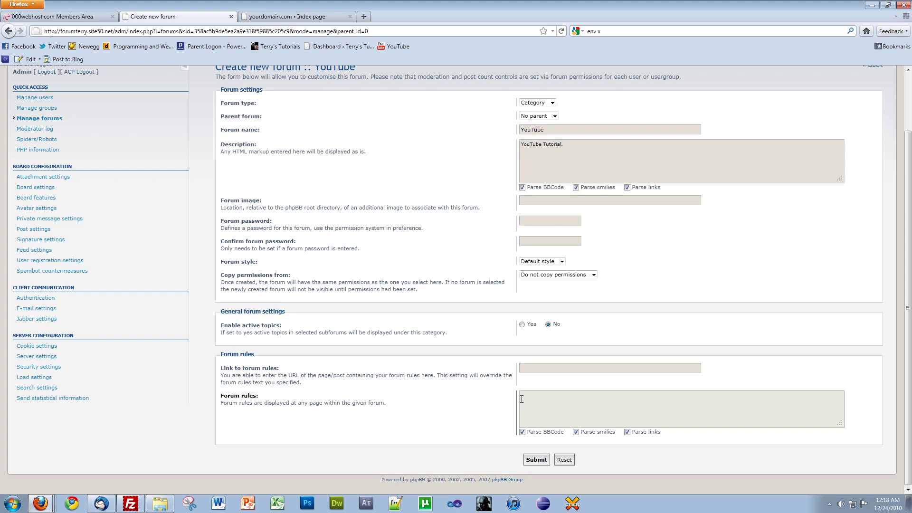
scroll(475, 364, "up", 2)
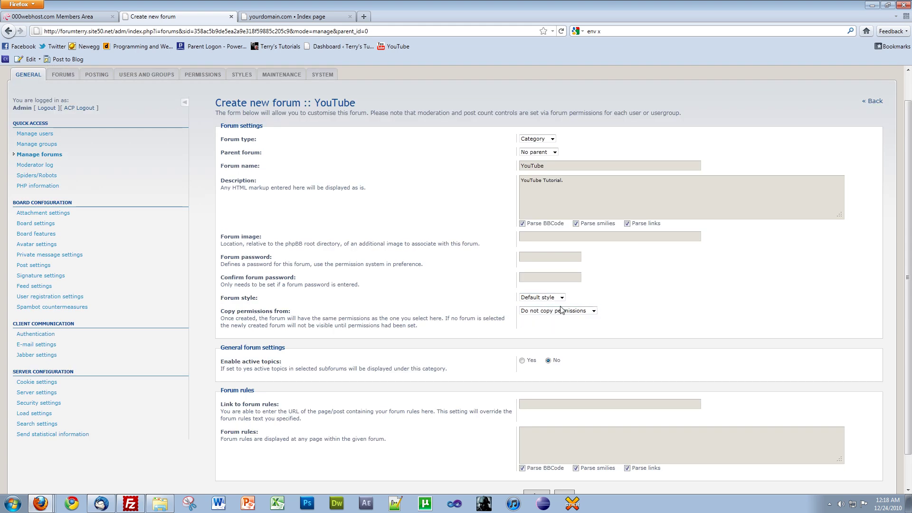
left_click(561, 310)
left_click(561, 312)
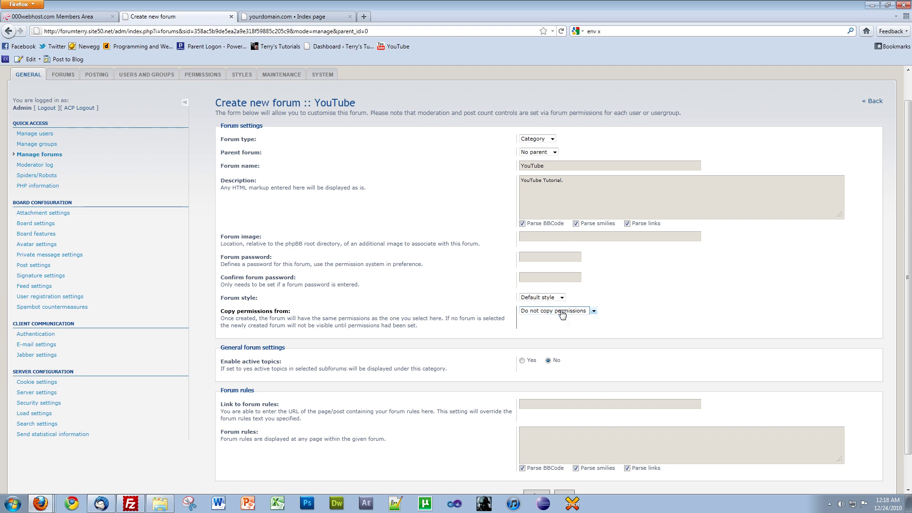
left_click(563, 312)
left_click(563, 317)
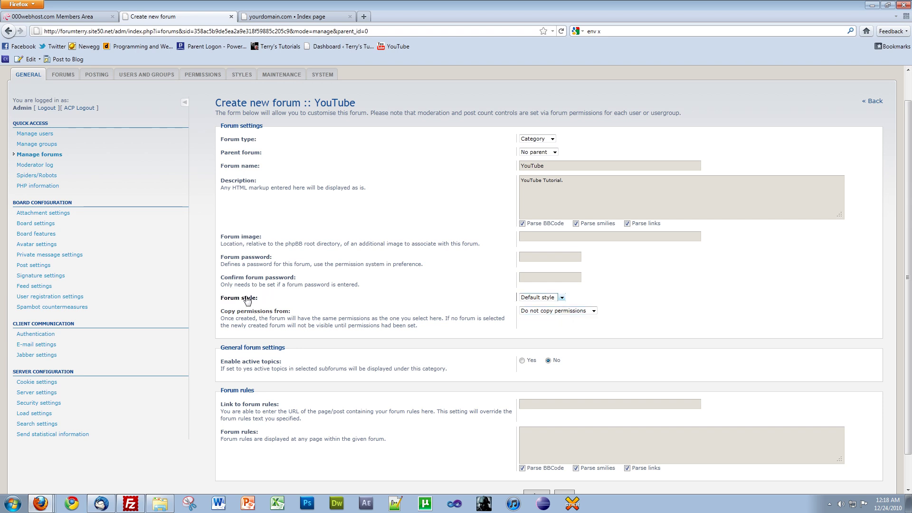
left_click(563, 311)
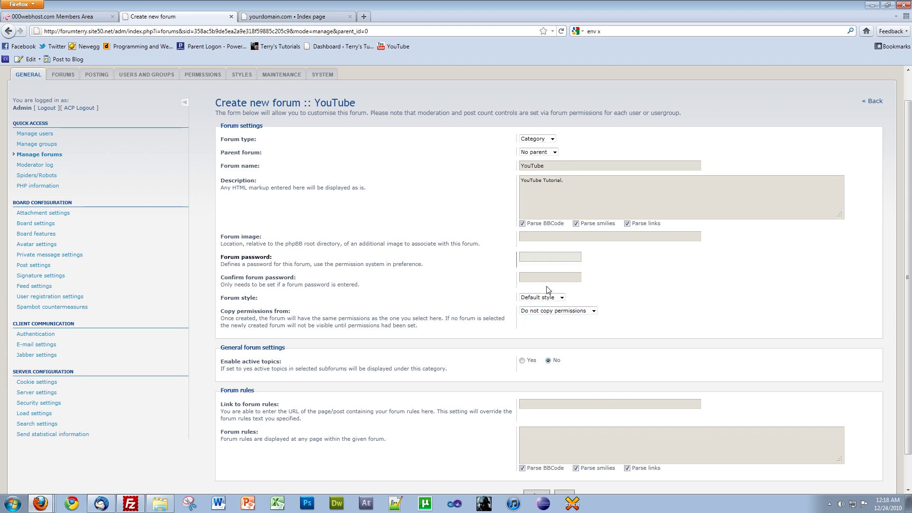
left_click(562, 298)
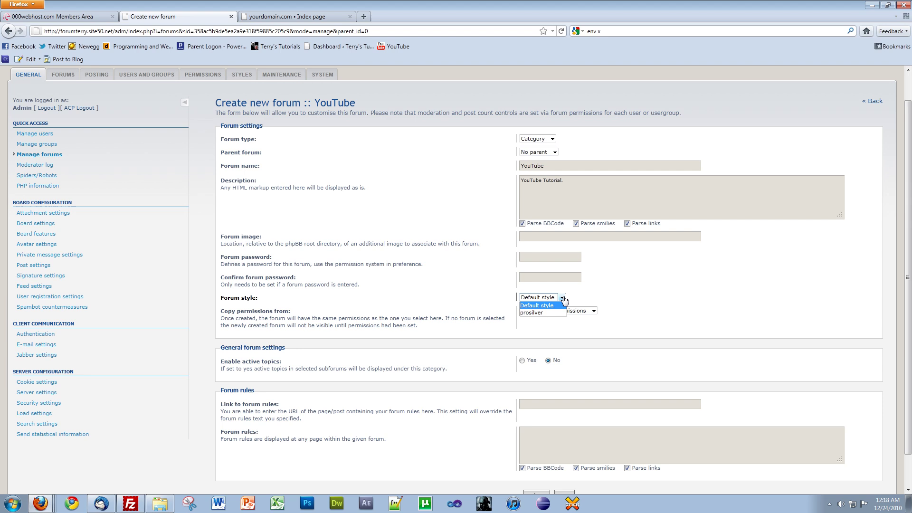
left_click(573, 295)
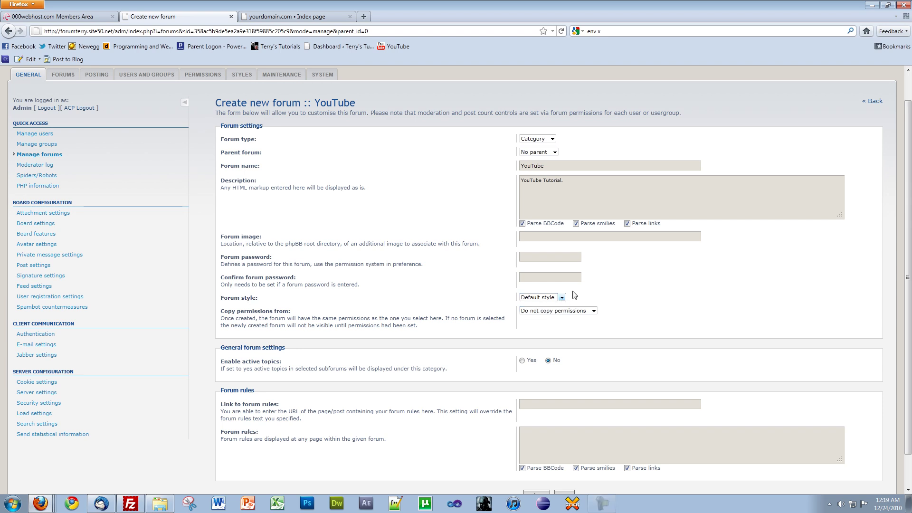
scroll(576, 297, "down", 2)
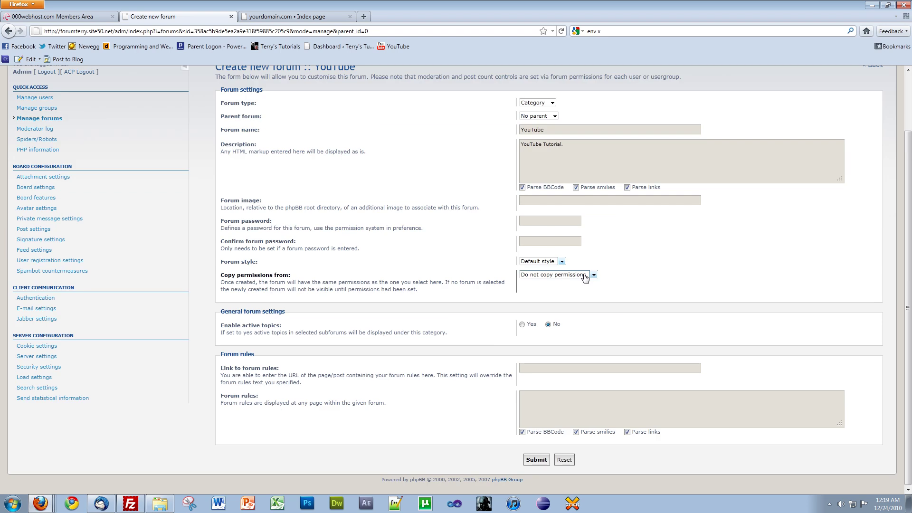
left_click(536, 459)
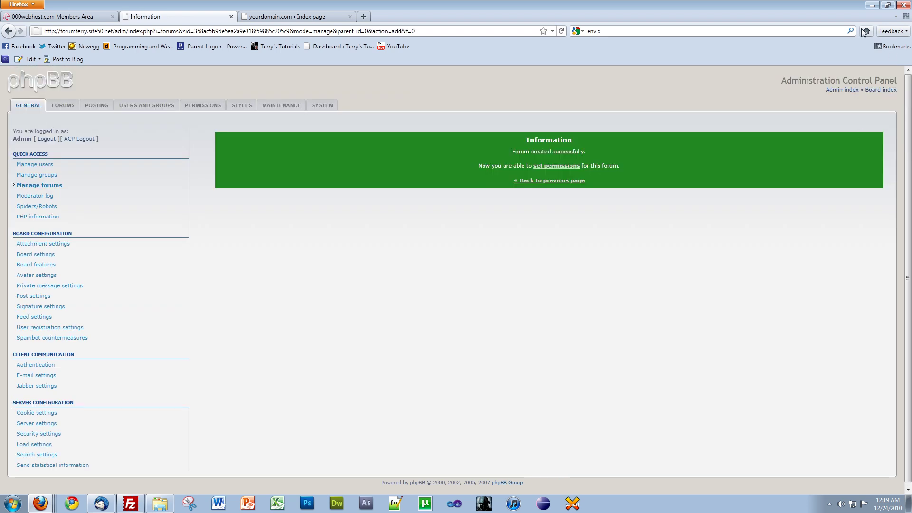
Open permissions for the YouTube category and add all six user groups
left_click(570, 171)
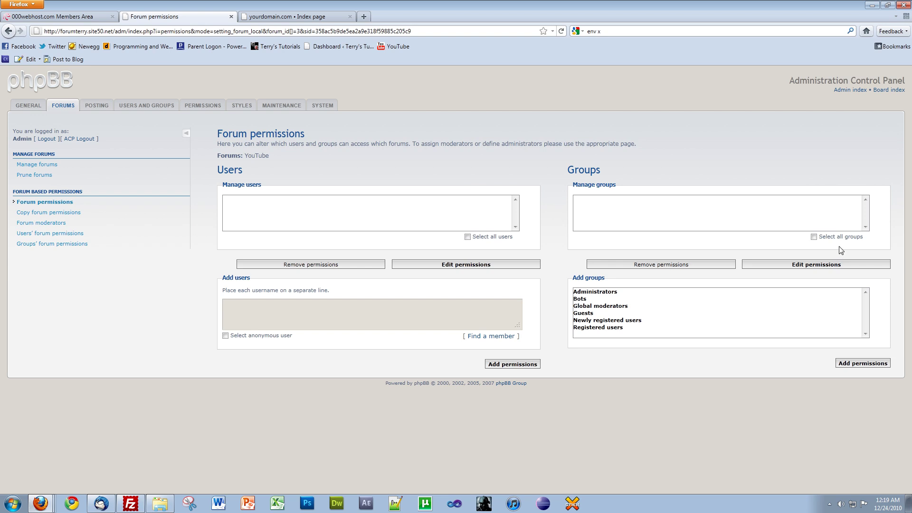
left_click(837, 264)
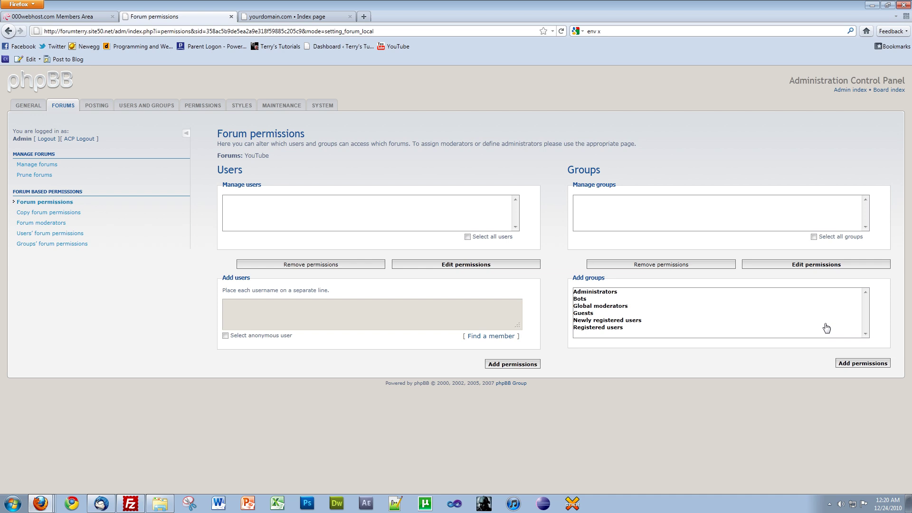
mouse_move(825, 322)
left_mouse_down()
mouse_move(820, 329)
mouse_move(774, 294)
left_mouse_up()
left_click(811, 315)
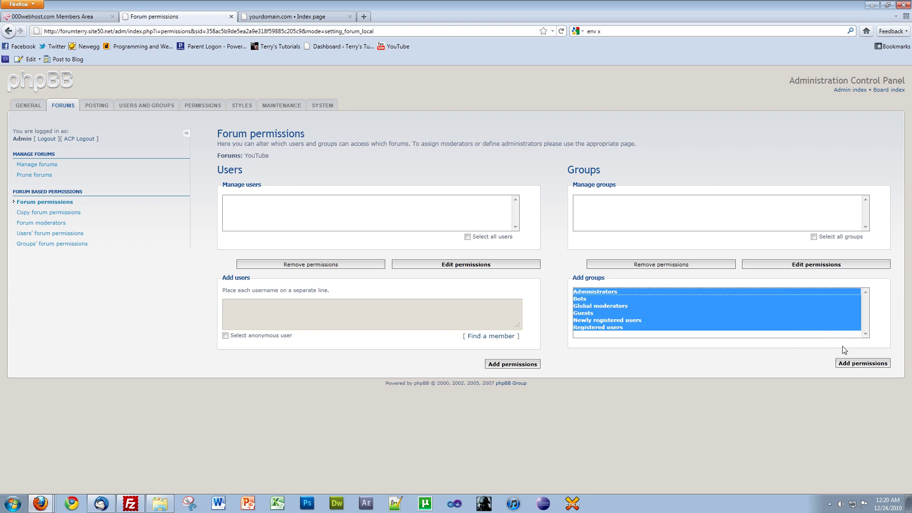
left_click(848, 364)
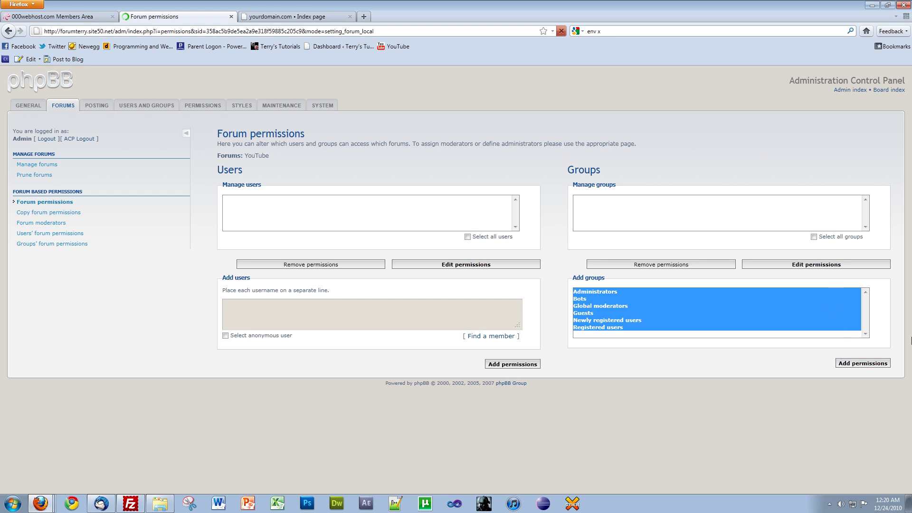
Give Administrators Full Access, Bots Bot Access, and Global moderators Full Access
scroll(546, 346, "down", 2)
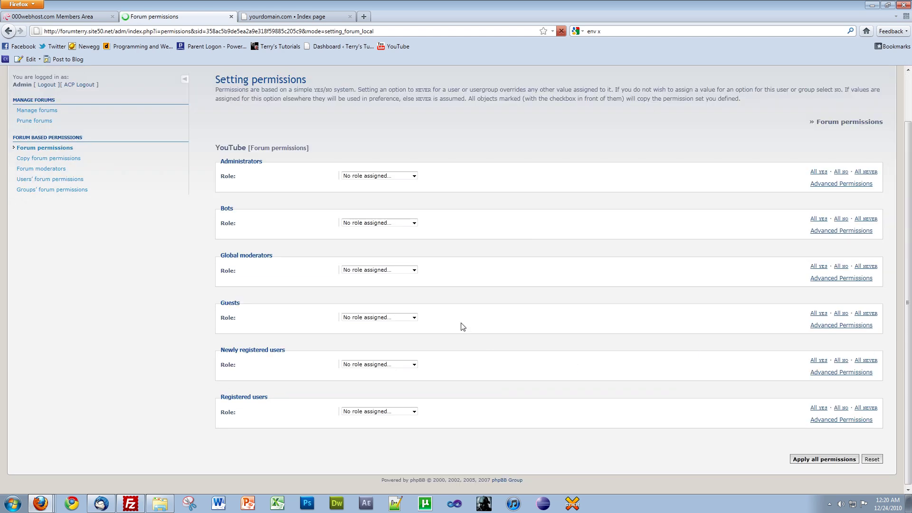
left_click(410, 175)
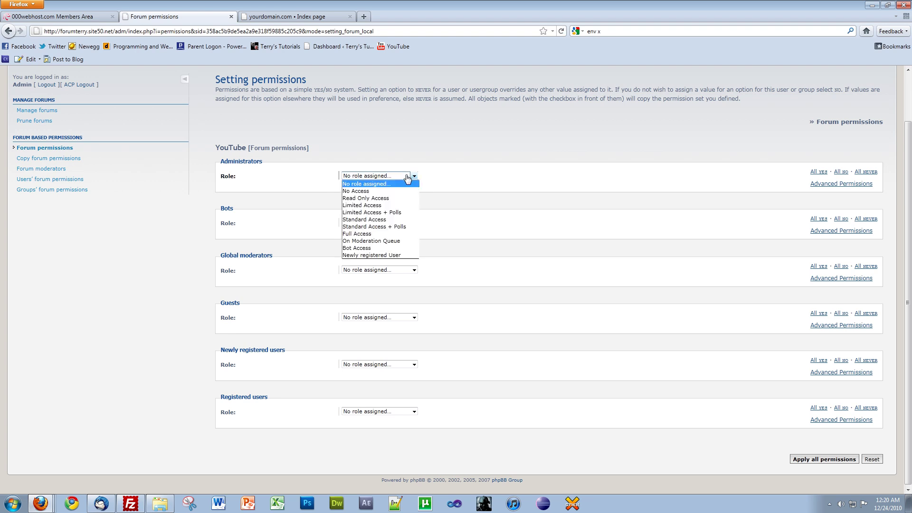
left_click(380, 233)
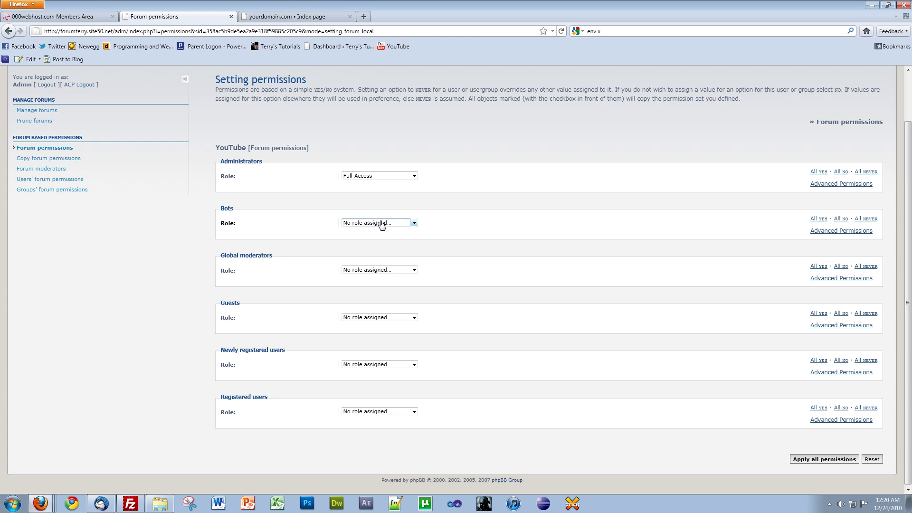
left_click(380, 222)
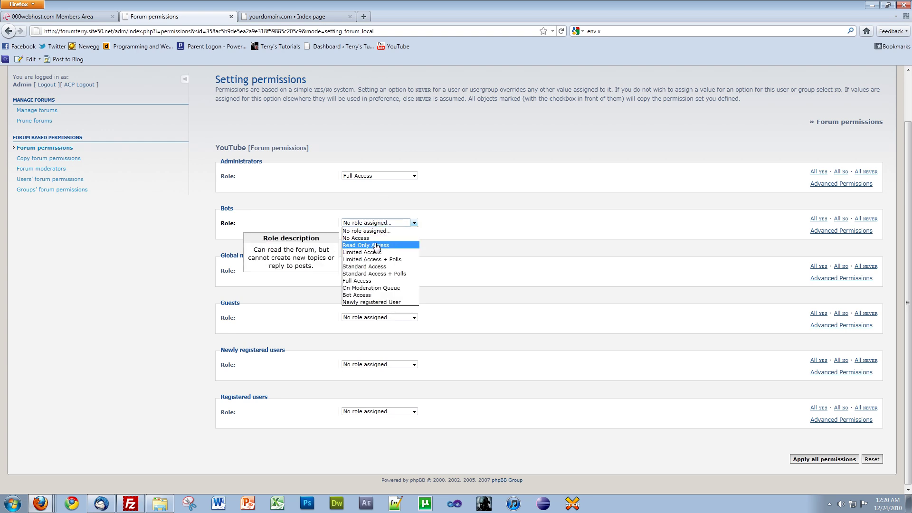
left_click(380, 296)
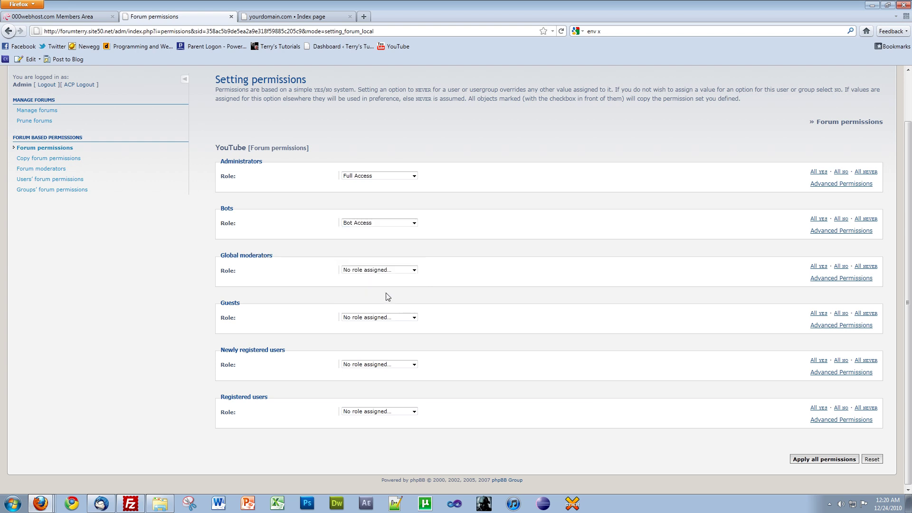
left_click(380, 269)
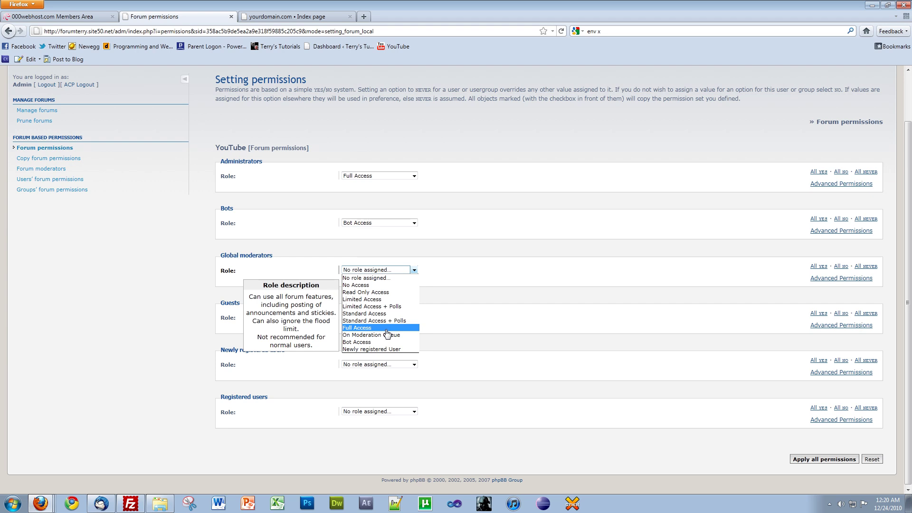
left_click(386, 329)
Give Guests Read Only, Newly registered Standard, Registered users Standard + Polls, and apply all permissions
left_click(380, 317)
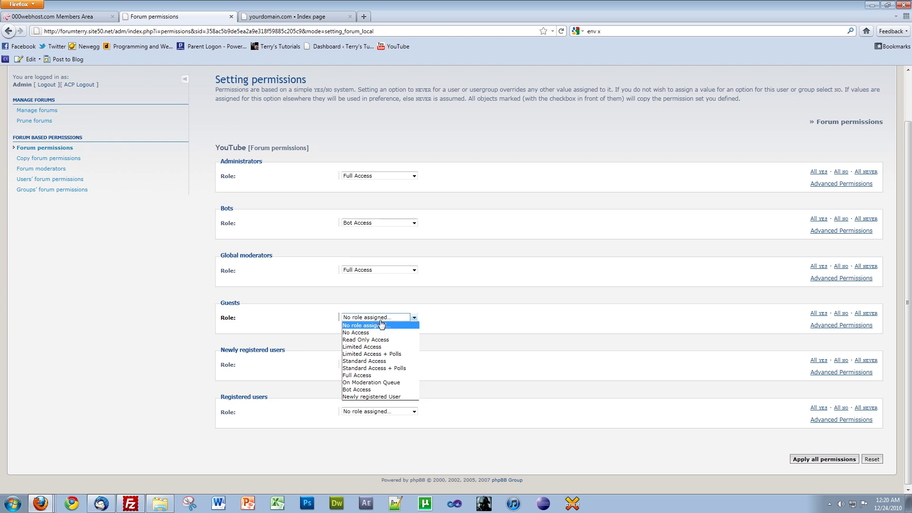
left_click(411, 342)
left_click(408, 364)
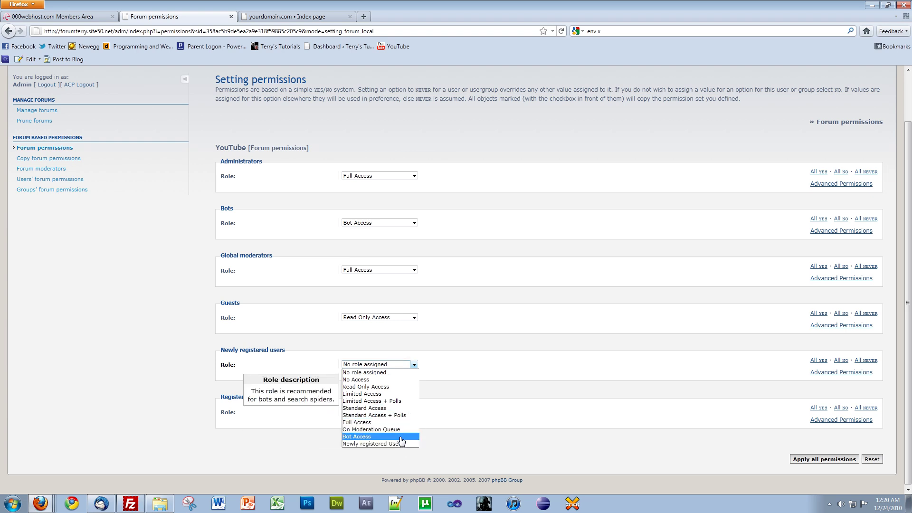
left_click(398, 408)
left_click(387, 411)
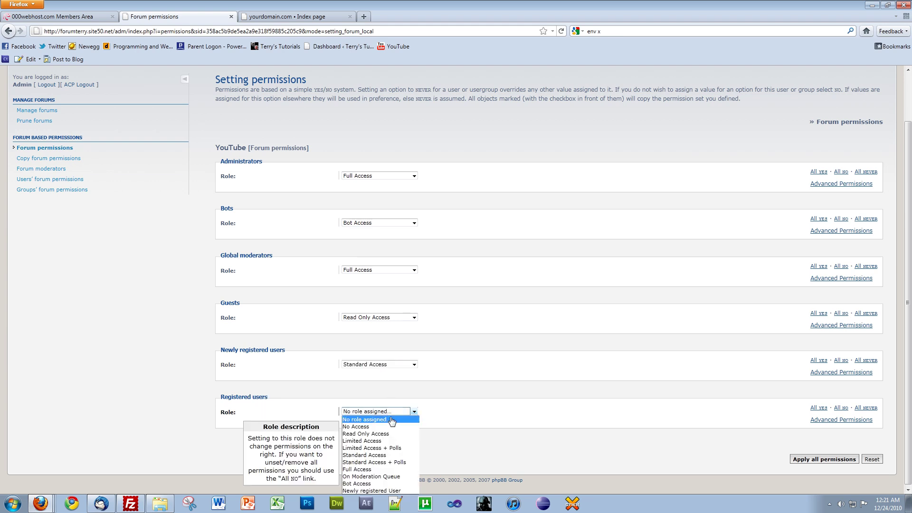
left_click(403, 462)
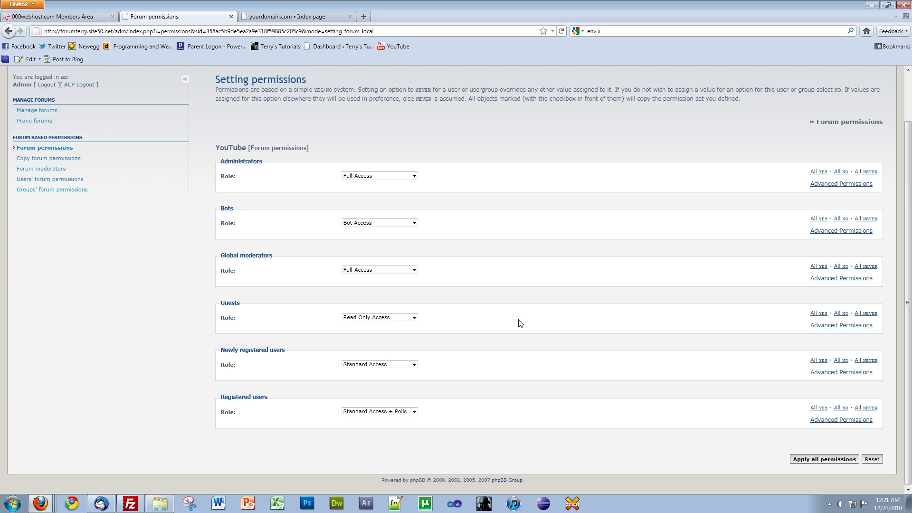
left_click(825, 459)
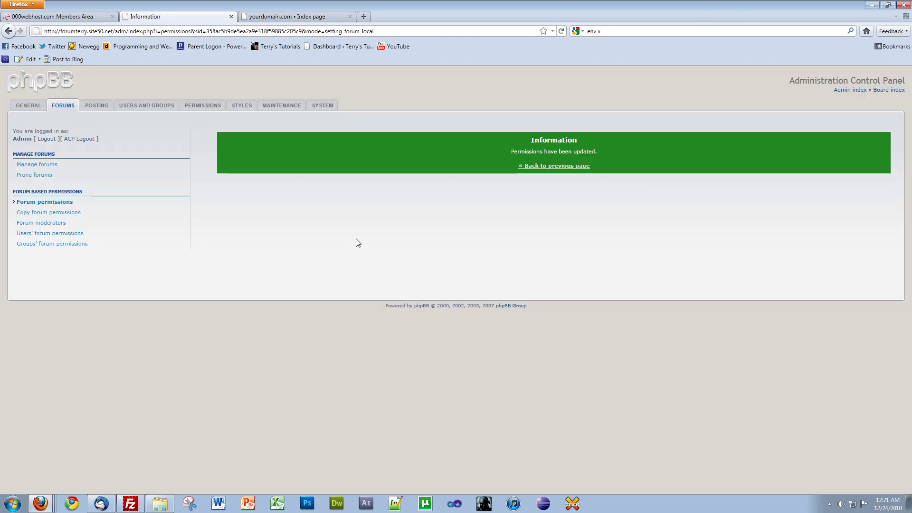
Go back to ACP Manage forums, now listing the YouTube category
left_click(568, 166)
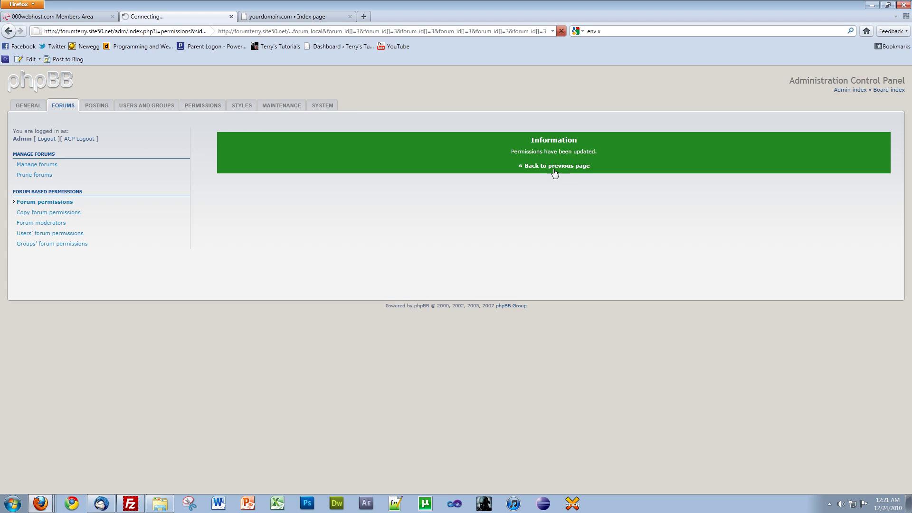
left_click(292, 14)
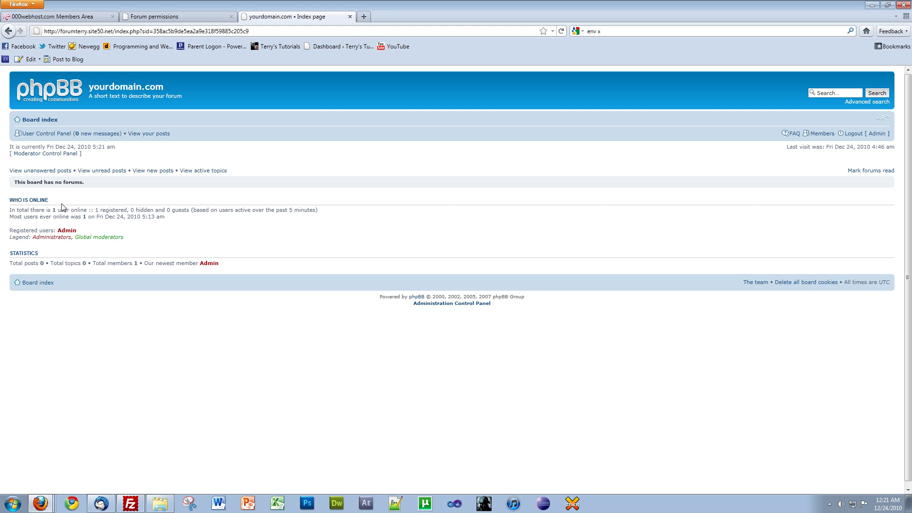
left_click(165, 16)
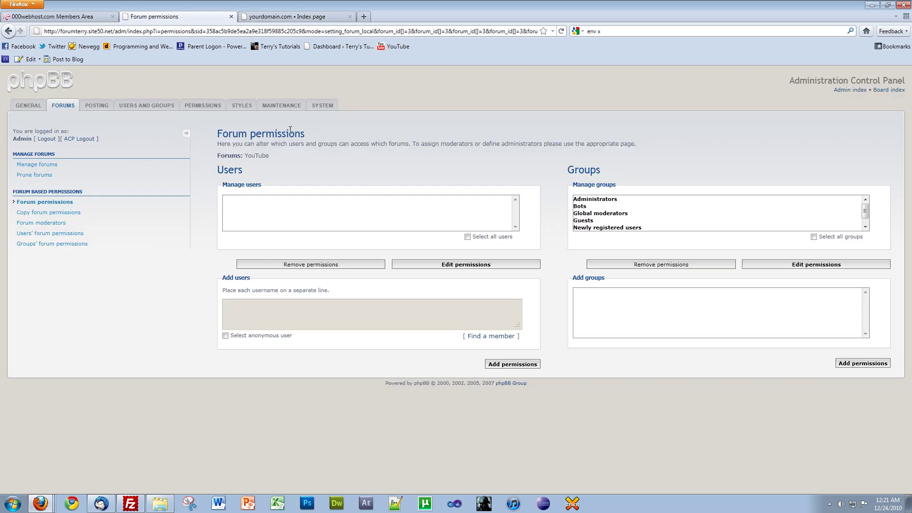
left_click(67, 107)
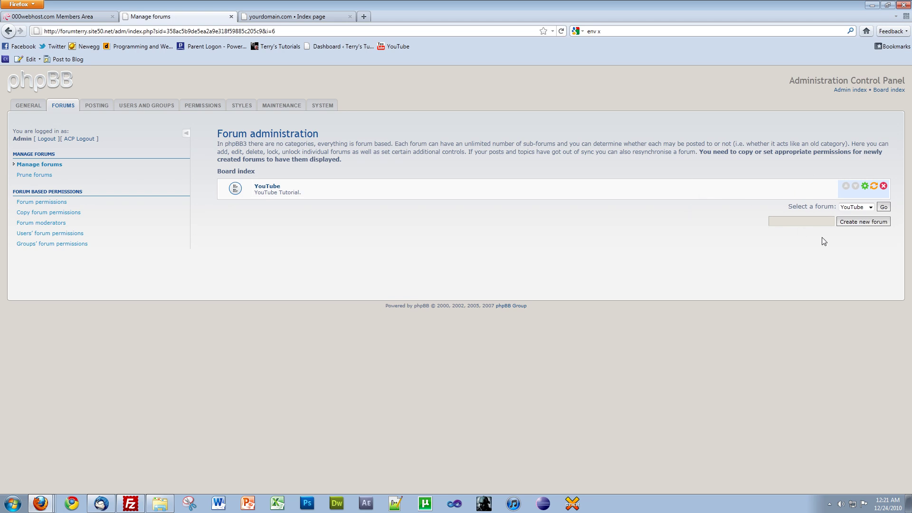
left_click(825, 222)
type("T")
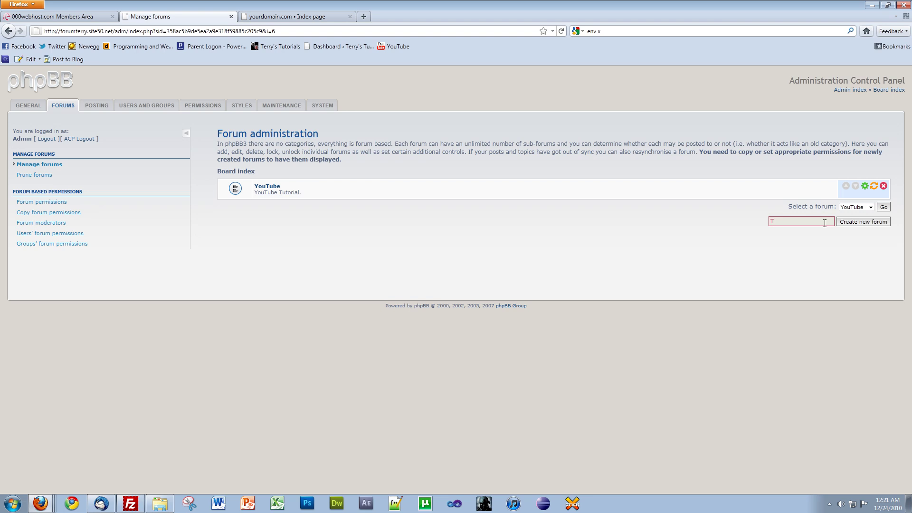
Name the new forum Tutorials and place it under the YouTube category
type("utorials")
key("Return")
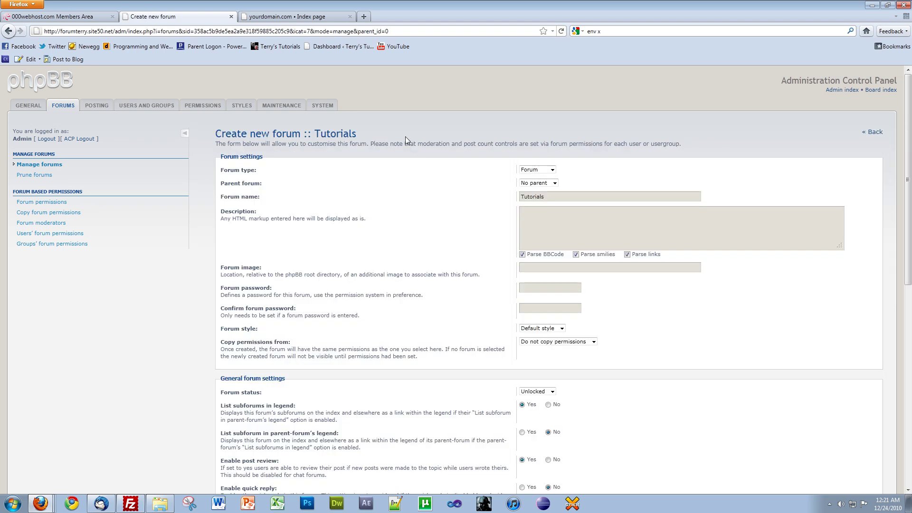
left_click(538, 183)
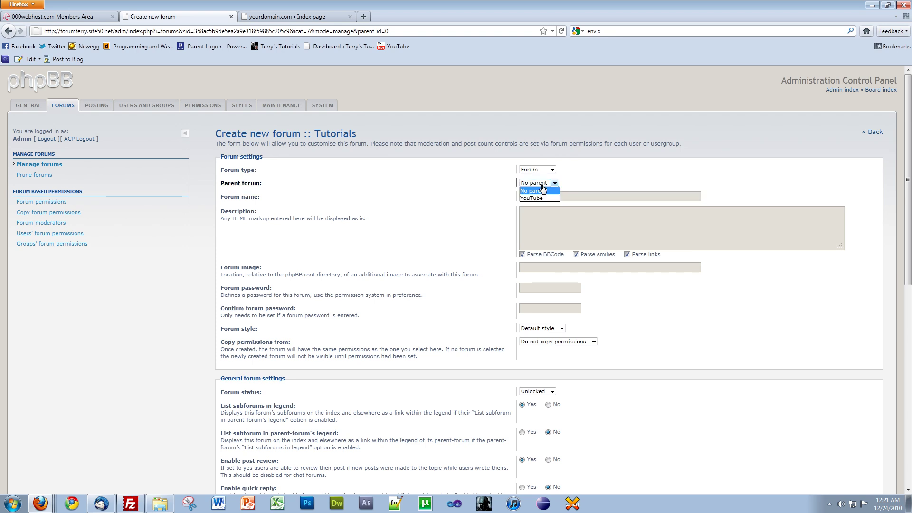
left_click(541, 197)
left_click(546, 208)
type("Tutorial video.")
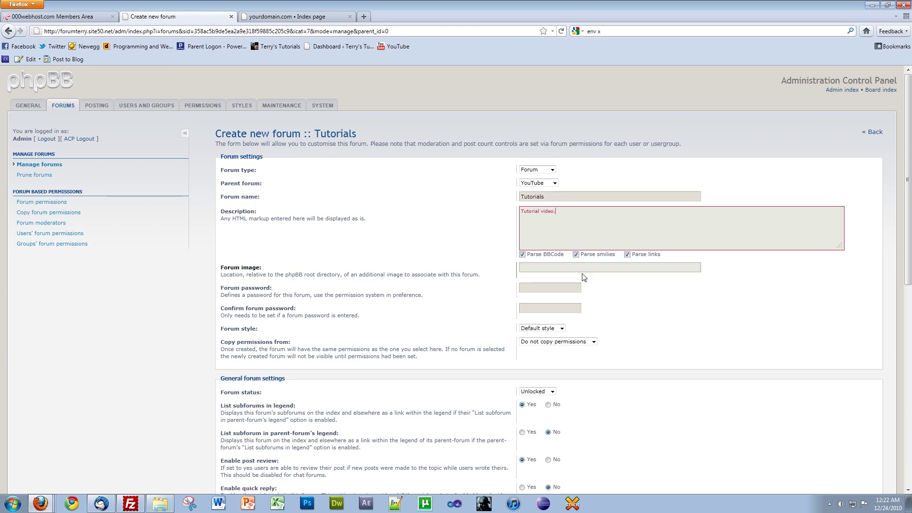
Set the Tutorials forum to copy permissions from YouTube
left_click(589, 343)
left_click(571, 364)
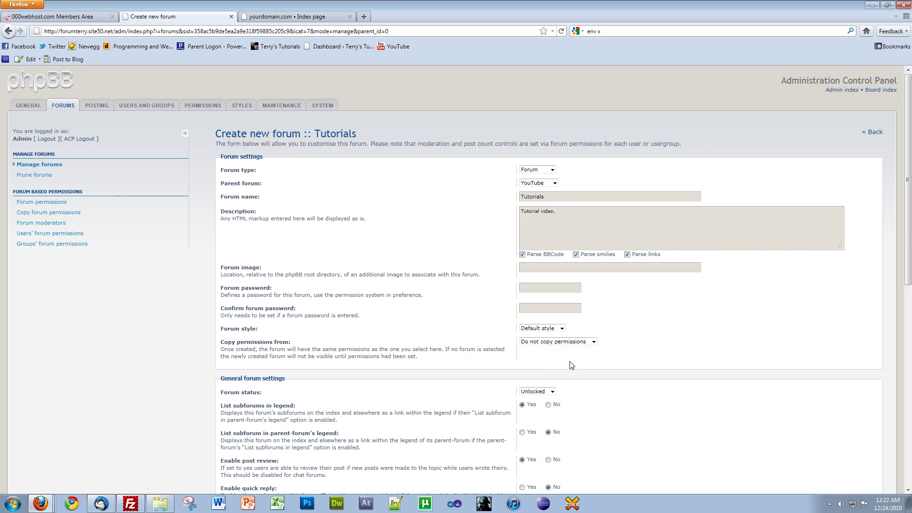
scroll(572, 365, "down", 5)
left_click(570, 179)
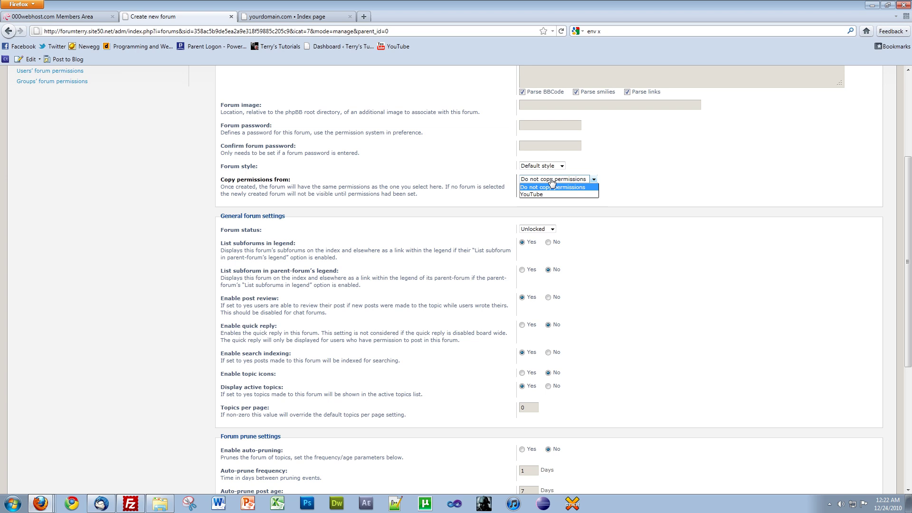
left_click(565, 195)
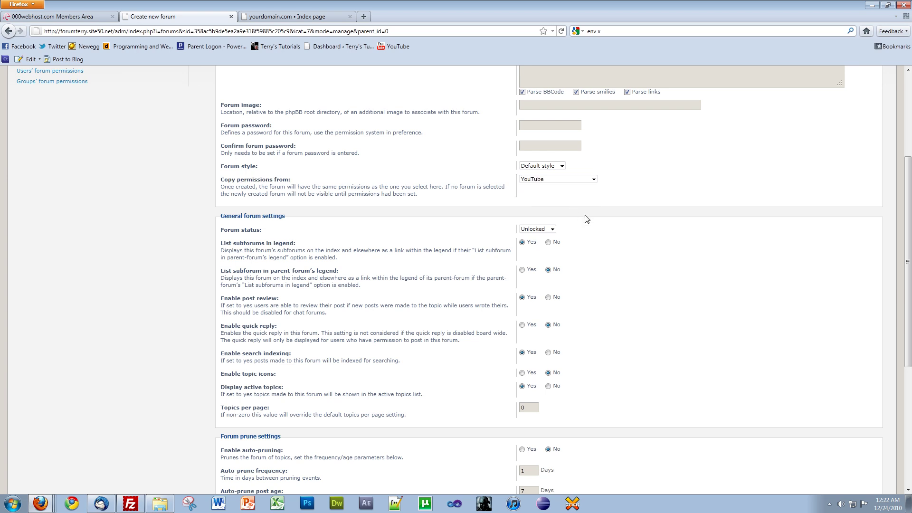
Submit the Tutorials forum and switch to the board index tab
scroll(588, 216, "down", 2)
scroll(588, 216, "down", 1)
scroll(584, 233, "down", 1)
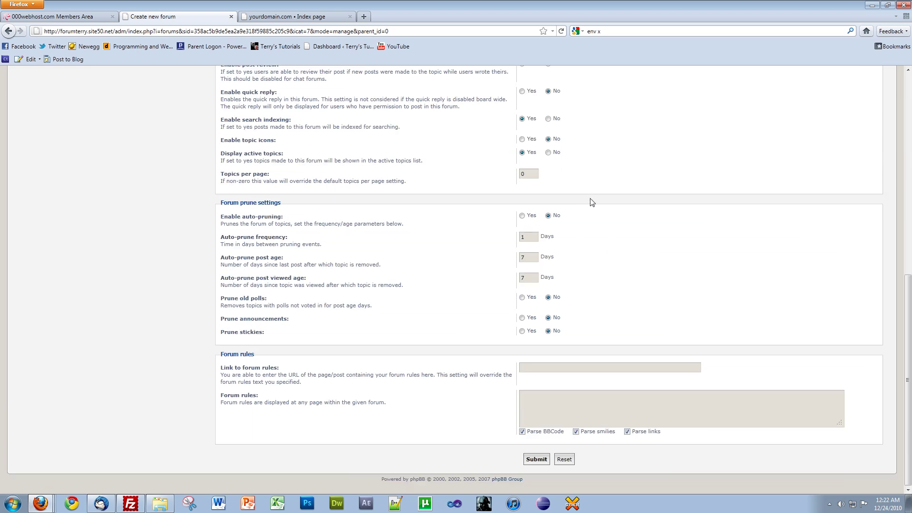
scroll(591, 195, "down", 1)
scroll(587, 182, "up", 4)
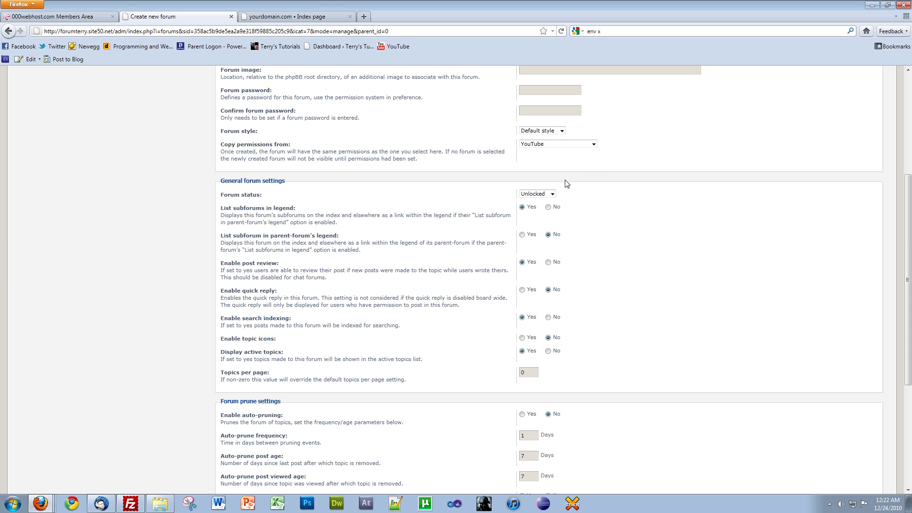
scroll(599, 190, "down", 1)
scroll(636, 200, "down", 3)
scroll(570, 309, "down", 3)
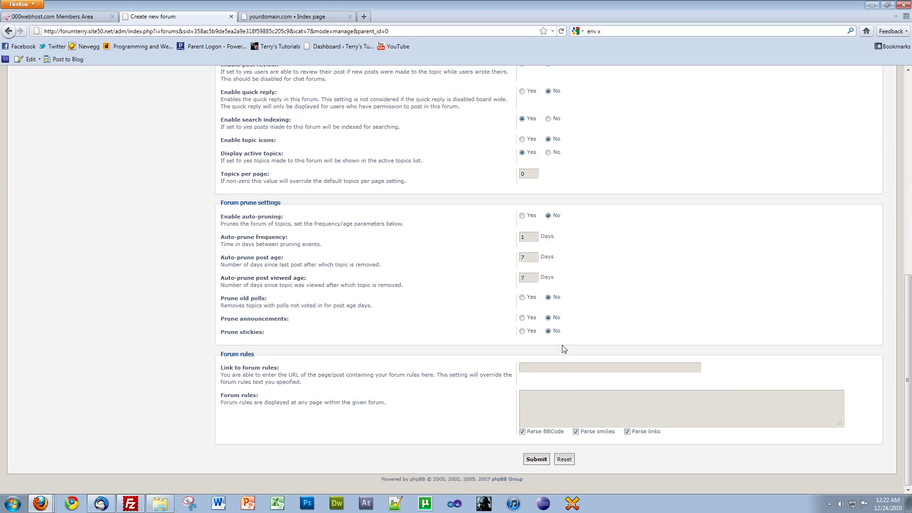
left_click(532, 459)
left_click(288, 17)
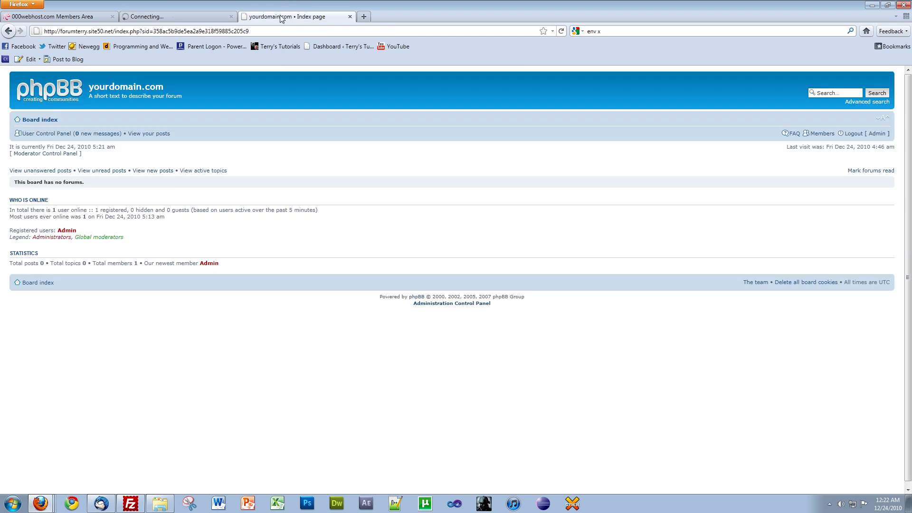
Reload the board index to see Tutorials under YouTube, then open the Tutorials forum
left_click(159, 19)
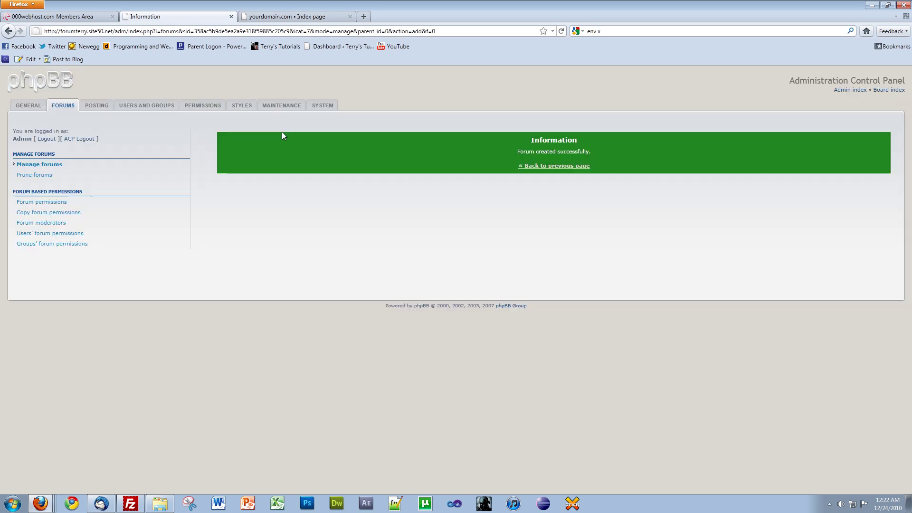
left_click(559, 164)
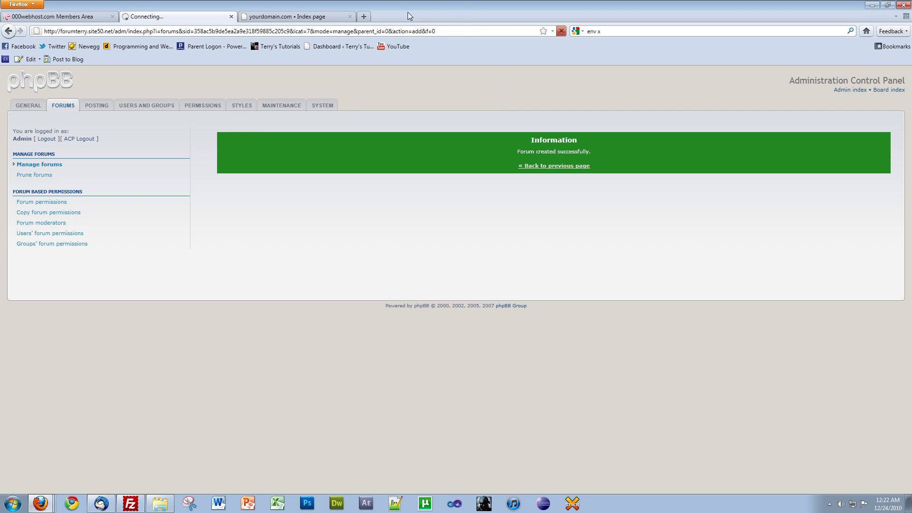
left_click(297, 16)
key("F5")
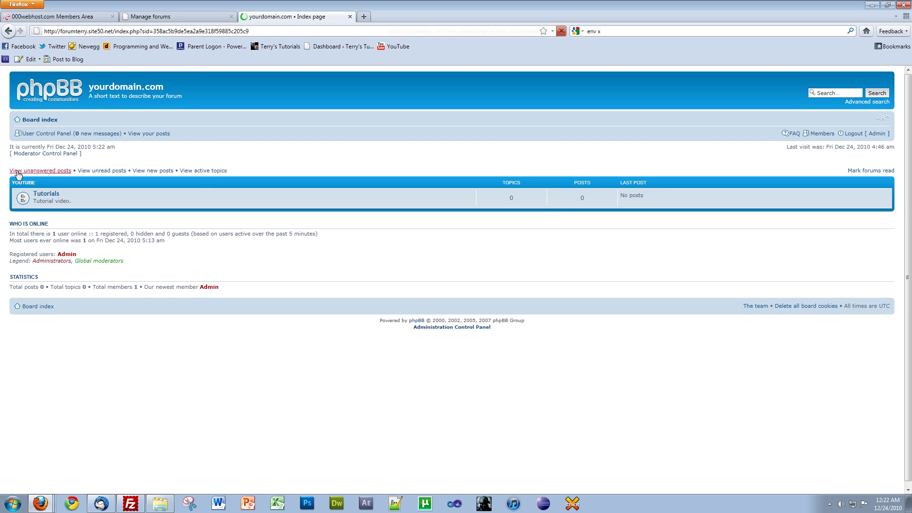
left_click(42, 193)
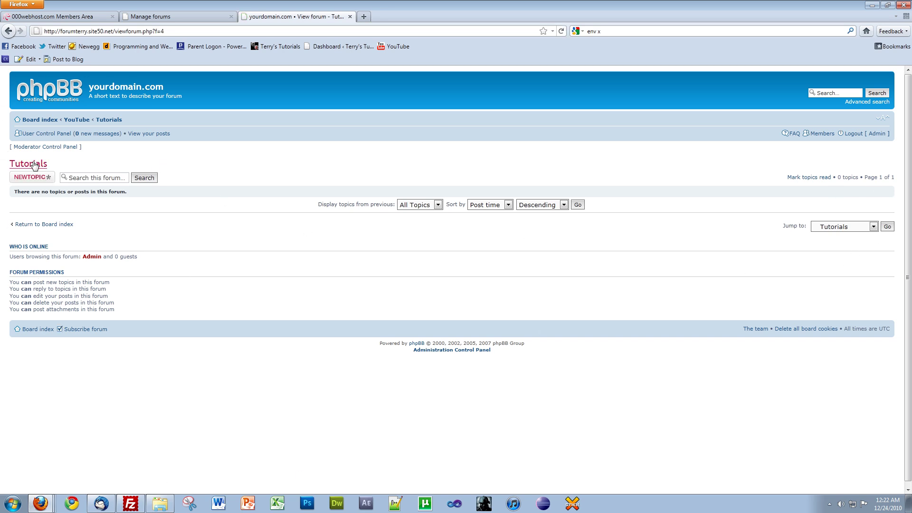
Draft a new Tutorials topic with subject 'Hello All' and a Christmas Eve greeting body
left_click(37, 179)
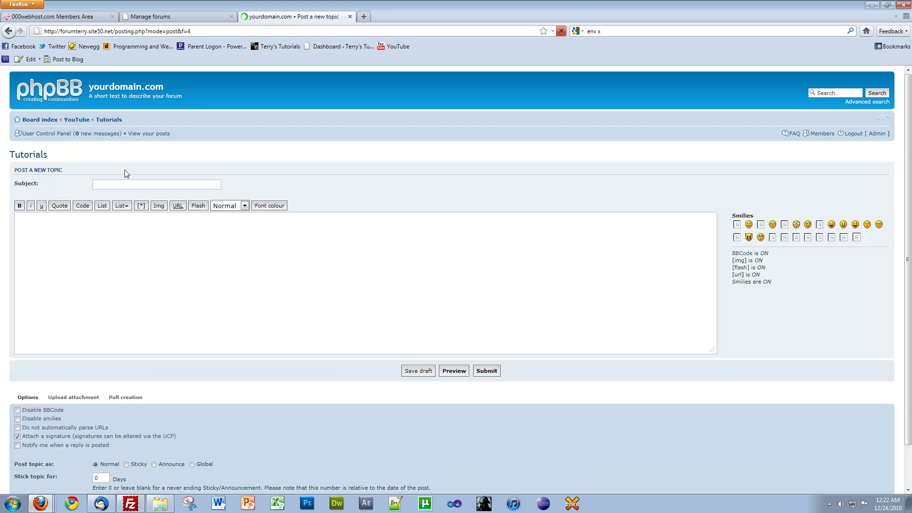
right_click(125, 184)
left_click(125, 184)
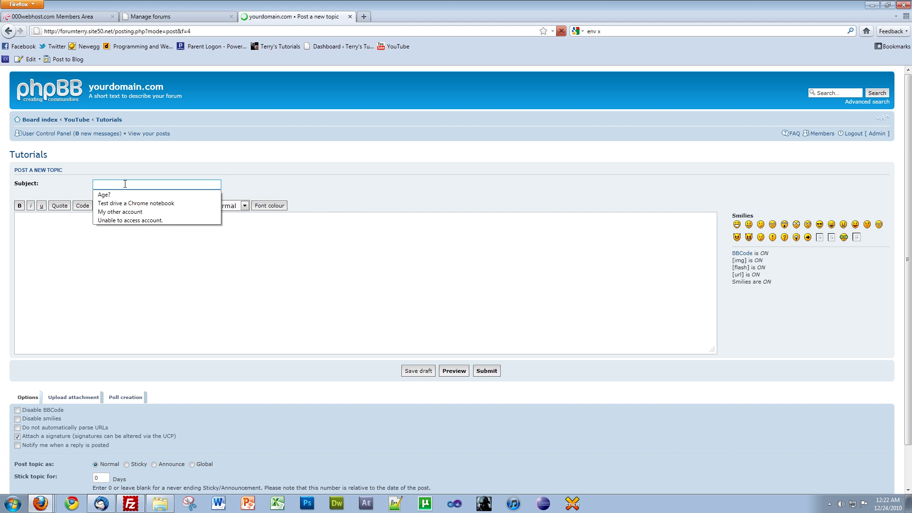
type("Jh")
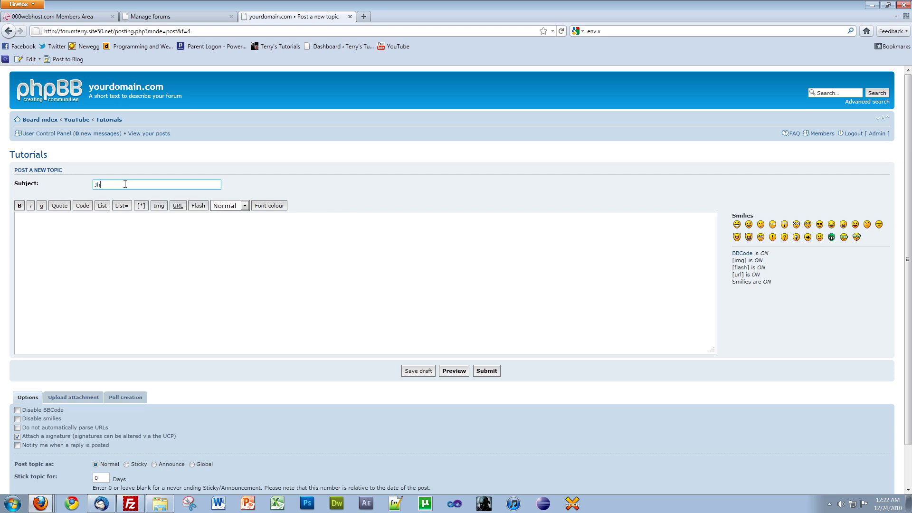
type("Hello A")
type("ll")
key("Tab")
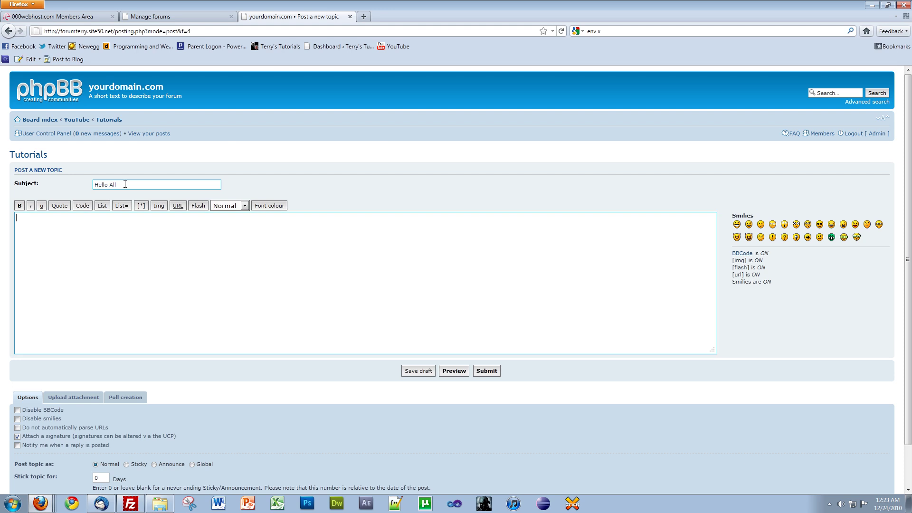
type("Hello all, t")
type("oday is Chris")
type("tmas Eve.  All be")
type("ware, I will chop your")
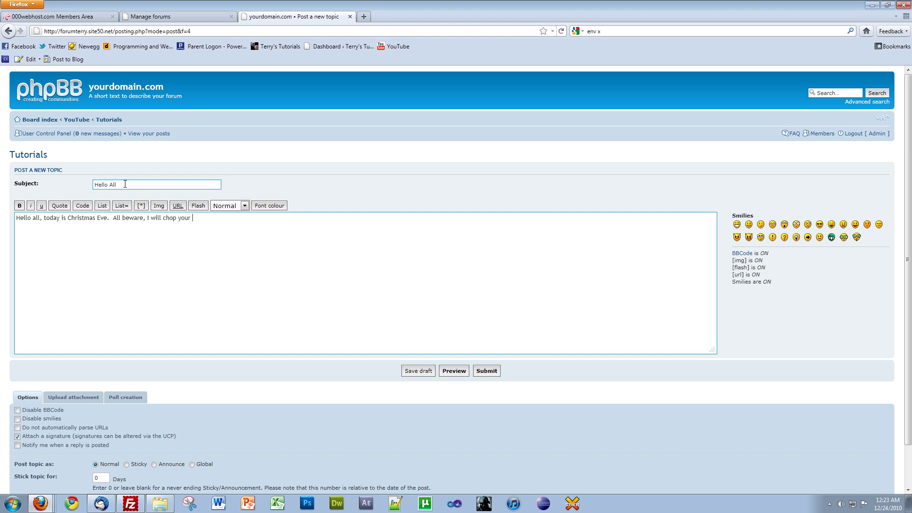
type("head off.")
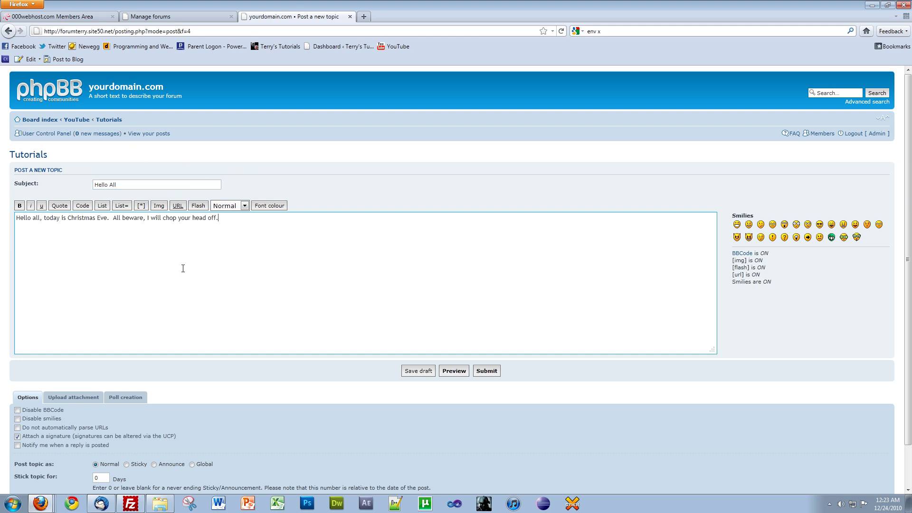
scroll(183, 268, "down", 1)
scroll(333, 333, "down", 1)
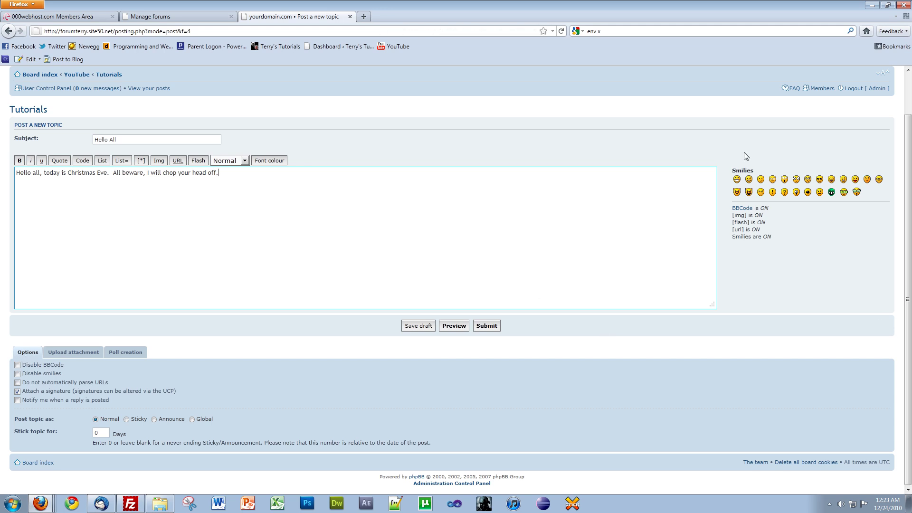
Click repeatedly in the smilies area beside the message editor
left_click(757, 219)
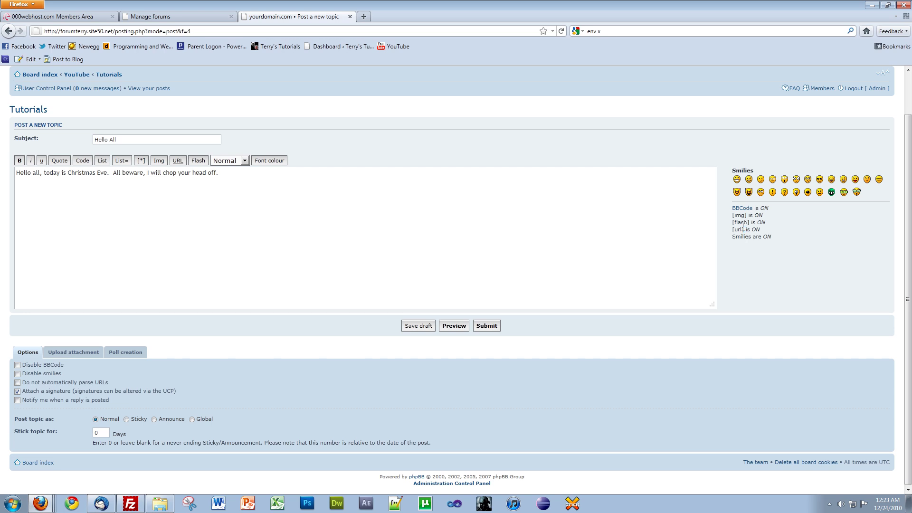
double_click(738, 230)
left_click(738, 230)
double_click(737, 229)
left_click(734, 233)
double_click(737, 230)
Append the :D, :), :geek: and :mrgreen: smilies and set Stick topic for to 300 days
left_click(539, 293)
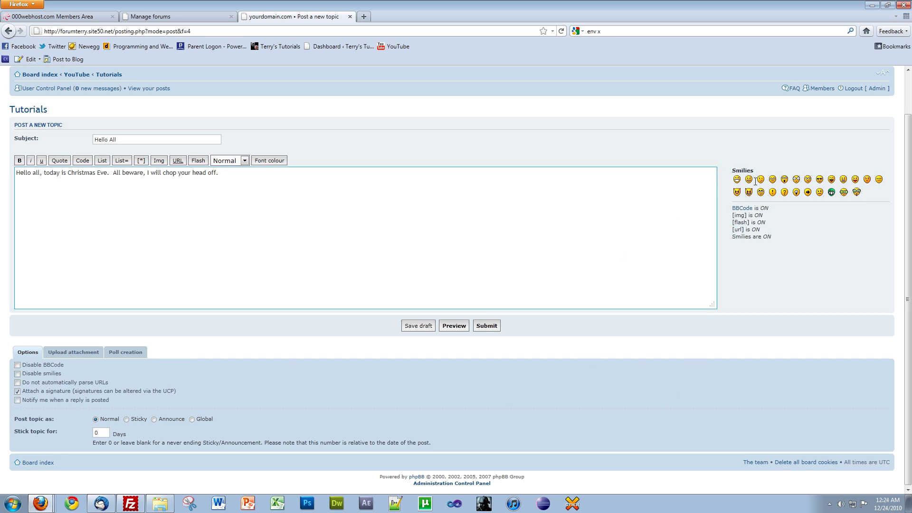
left_click(737, 179)
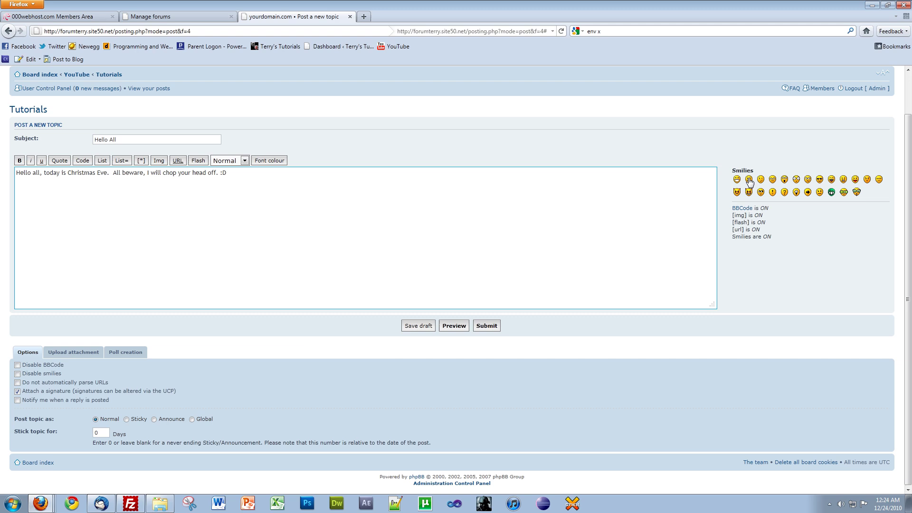
left_click(749, 180)
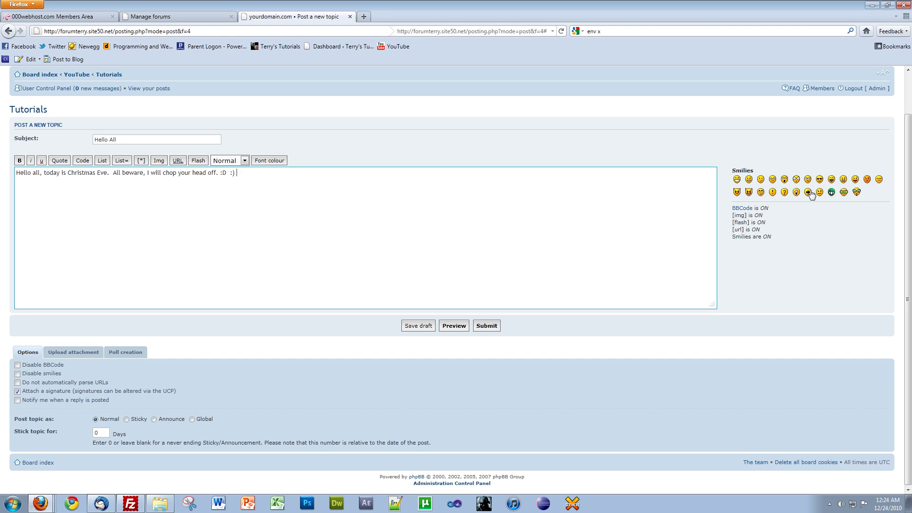
left_click(844, 192)
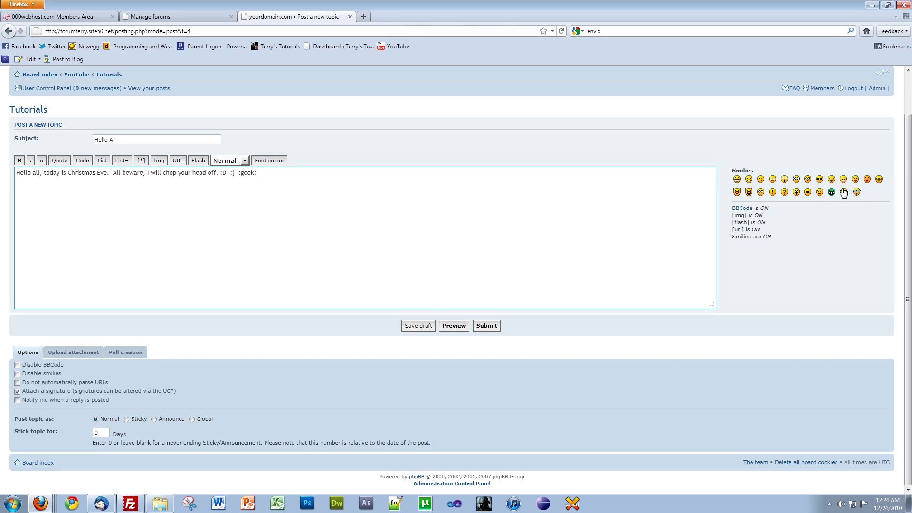
left_click(831, 193)
left_click(105, 435)
type("300")
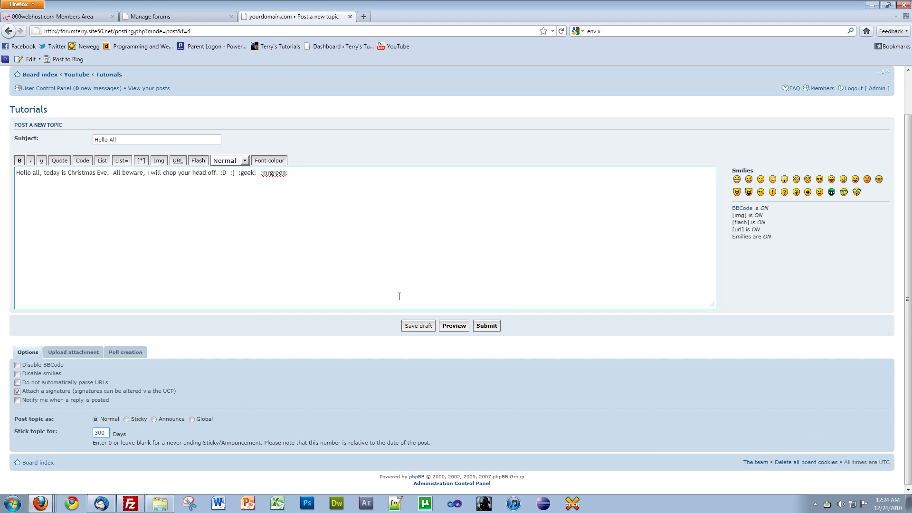
Preview the Hello All post to check its rendered smilies, then submit it
left_click(446, 322)
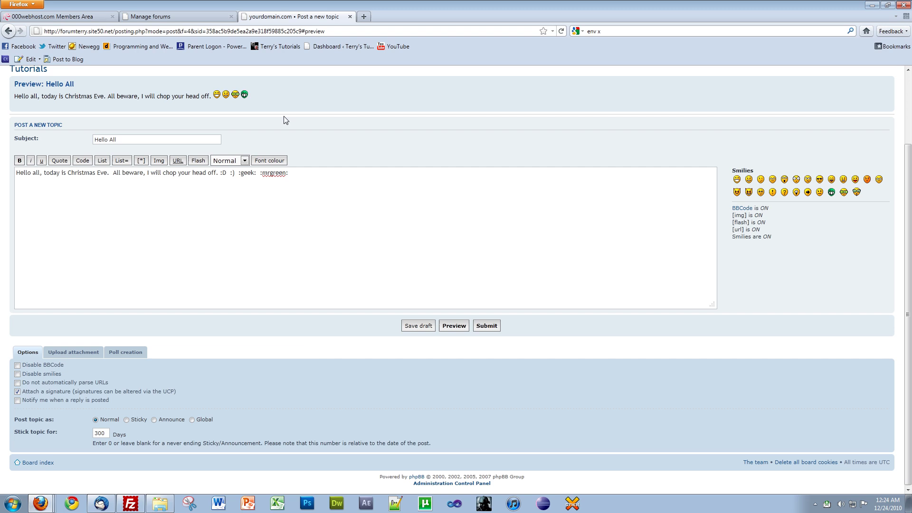
scroll(314, 252, "up", 3)
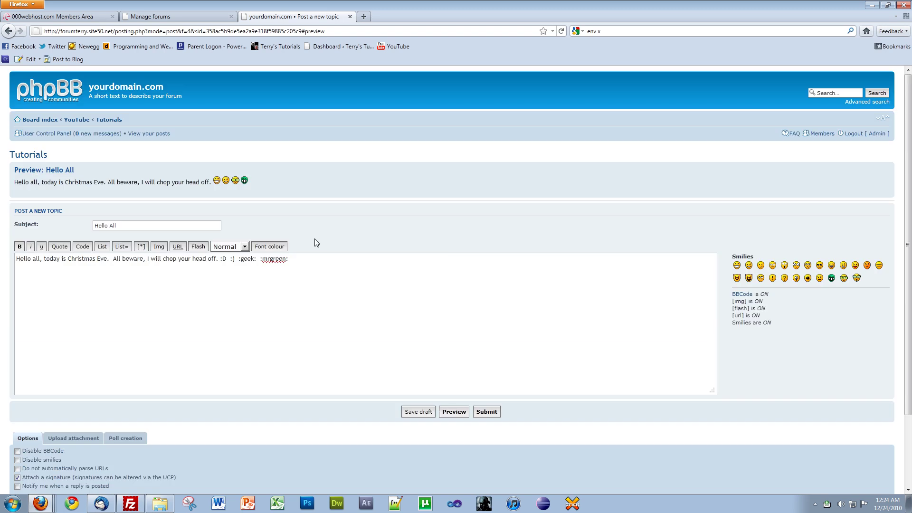
scroll(315, 242, "down", 3)
scroll(311, 240, "up", 3)
scroll(297, 226, "down", 3)
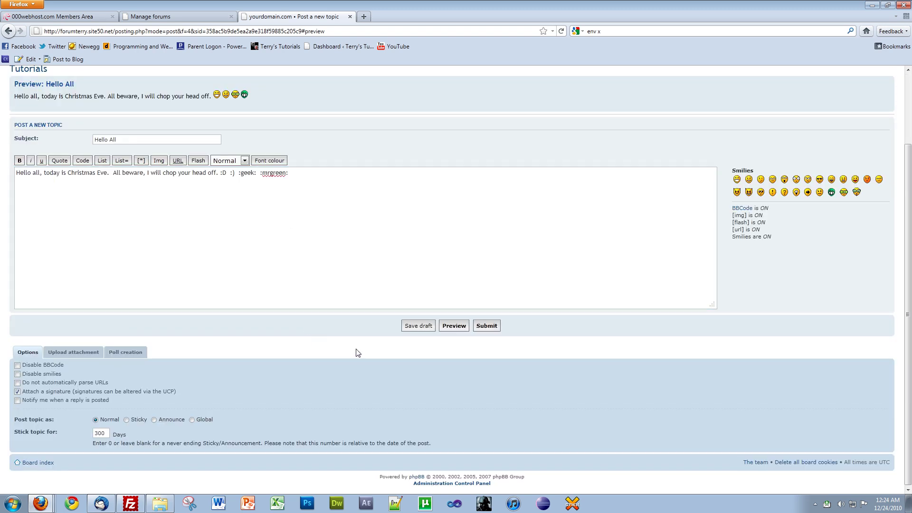
left_click(454, 327)
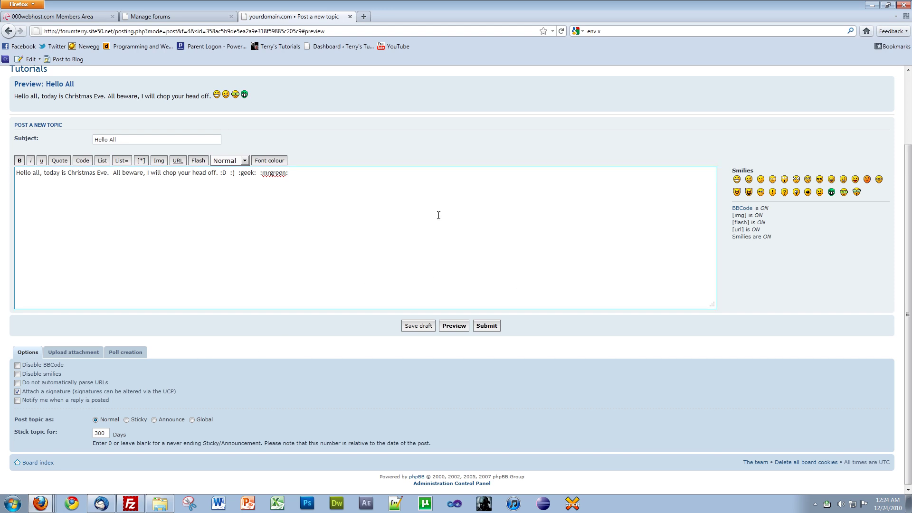
left_click(492, 331)
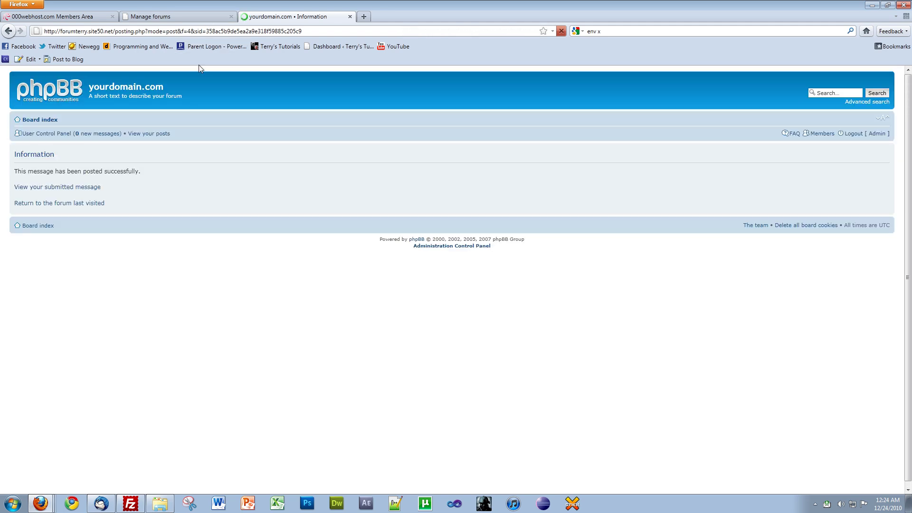
Open the submitted Hello All topic and briefly highlight 'Christmas' in the posted message
left_click(51, 190)
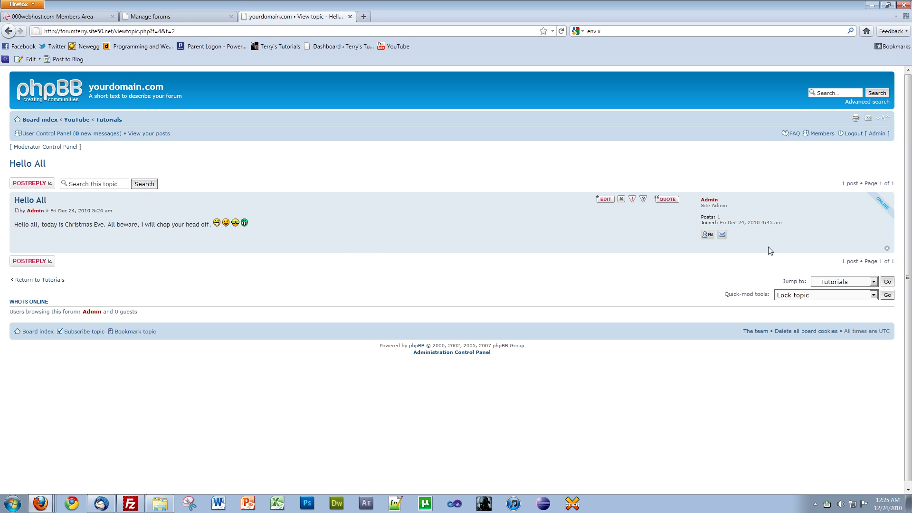
double_click(747, 221)
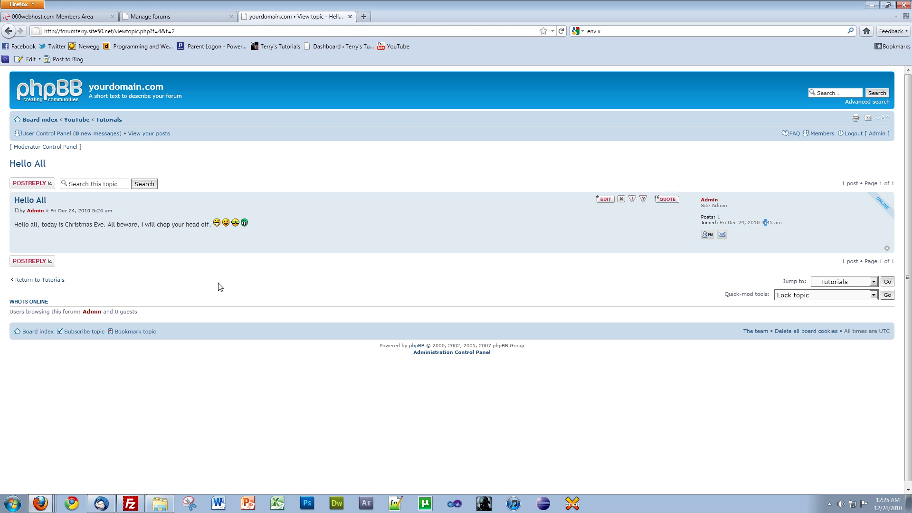
triple_click(69, 224)
double_click(68, 223)
double_click(69, 223)
left_click(185, 291)
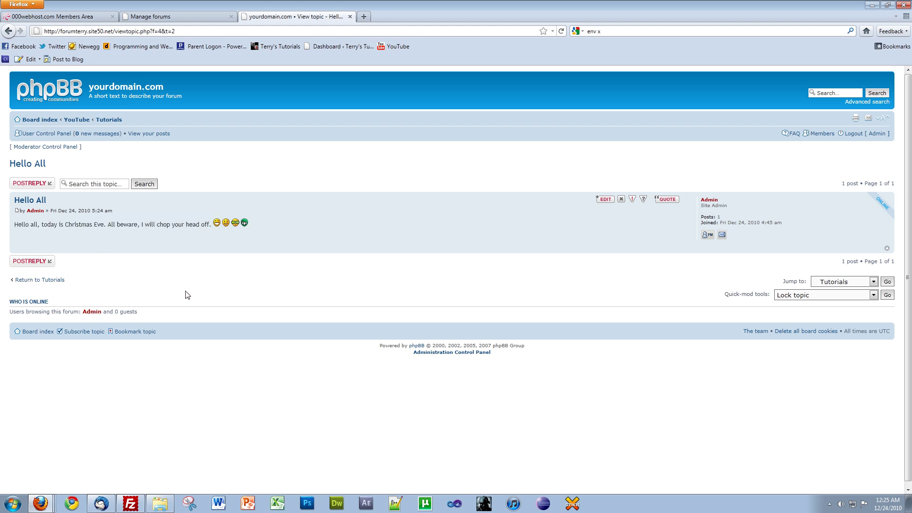